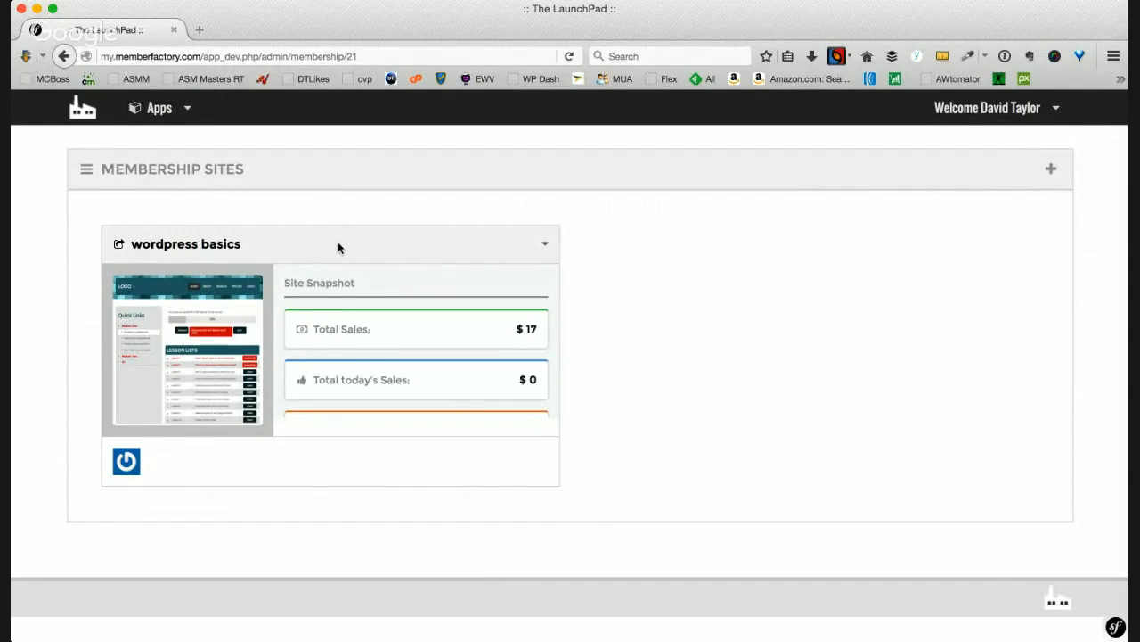
Review the sales and refund figures in the site snapshot of the wordpress basics site.
scroll(426, 337, "down", 2)
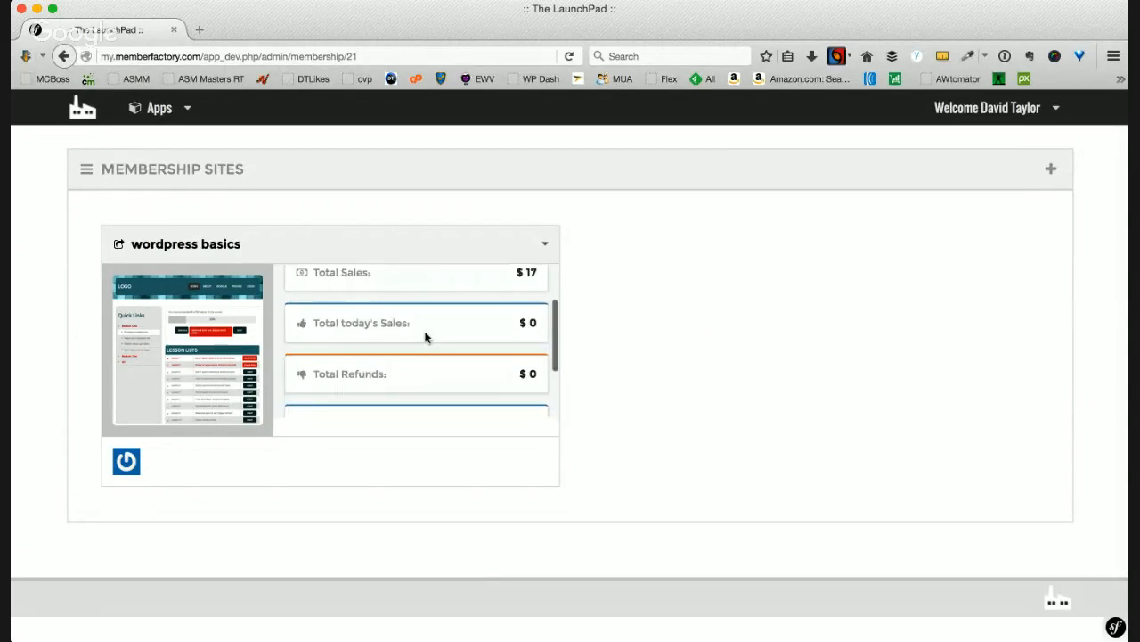
scroll(426, 337, "down", 2)
scroll(426, 337, "up", 4)
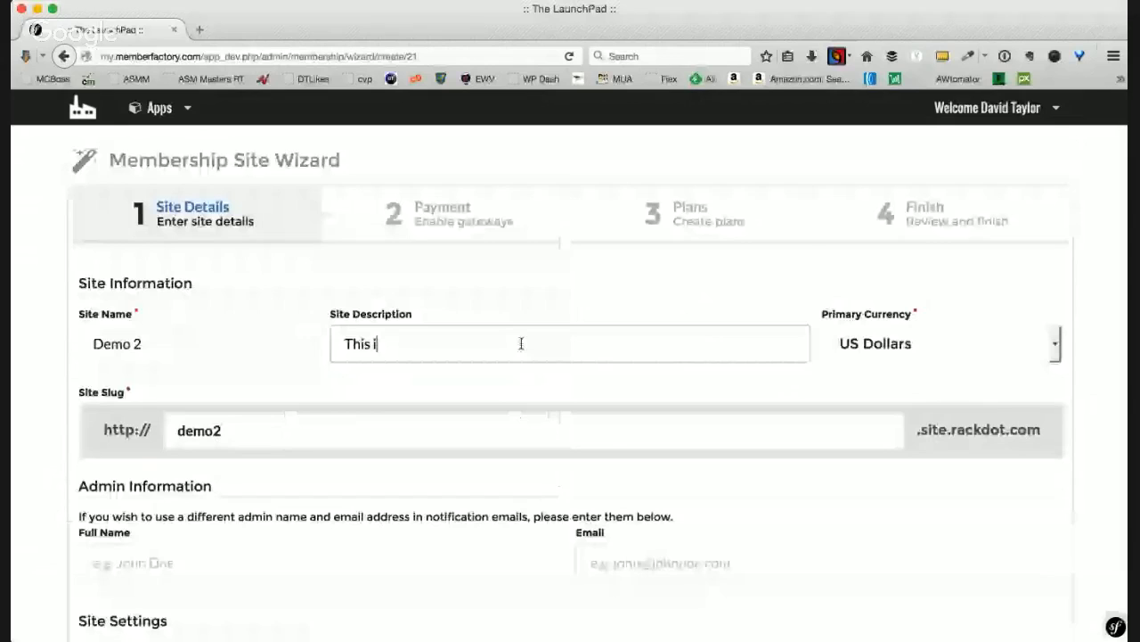
Complete the site details with the description "This is a demo" and enable Show All Orders, Enable Priority and Show Curriculum.
type("s a demo")
scroll(300, 430, "down", 2)
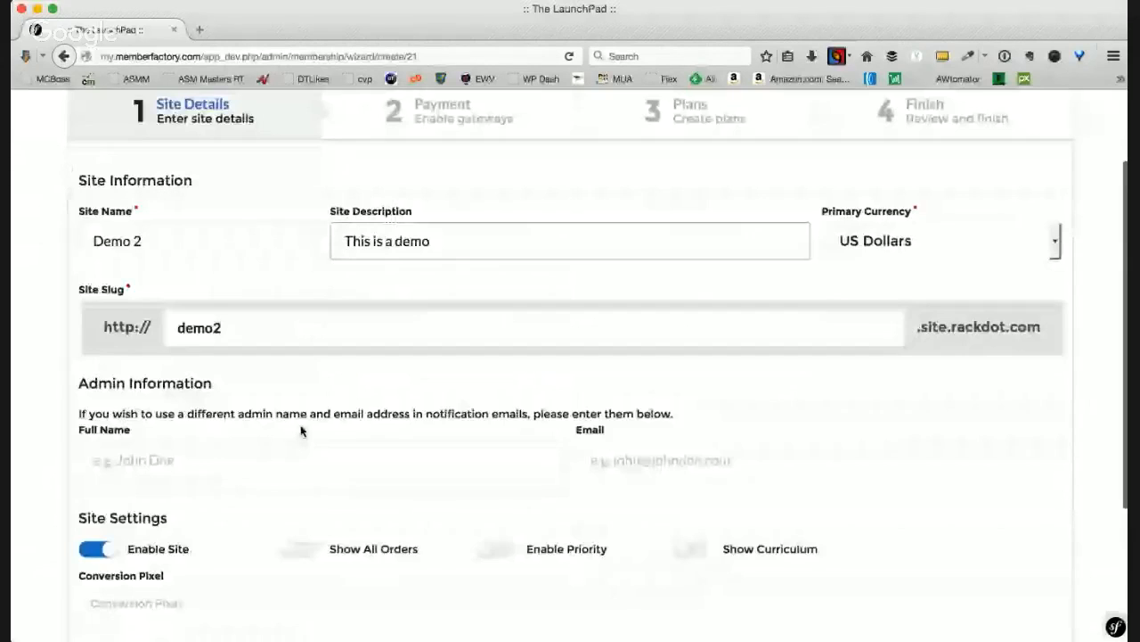
scroll(321, 401, "down", 1)
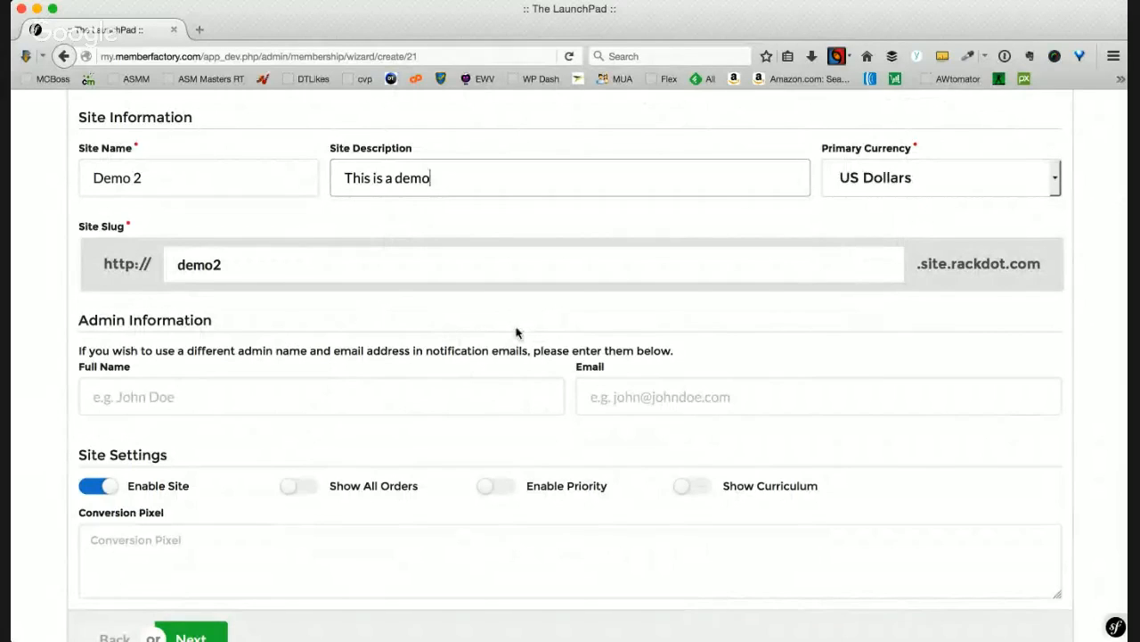
scroll(205, 456, "down", 2)
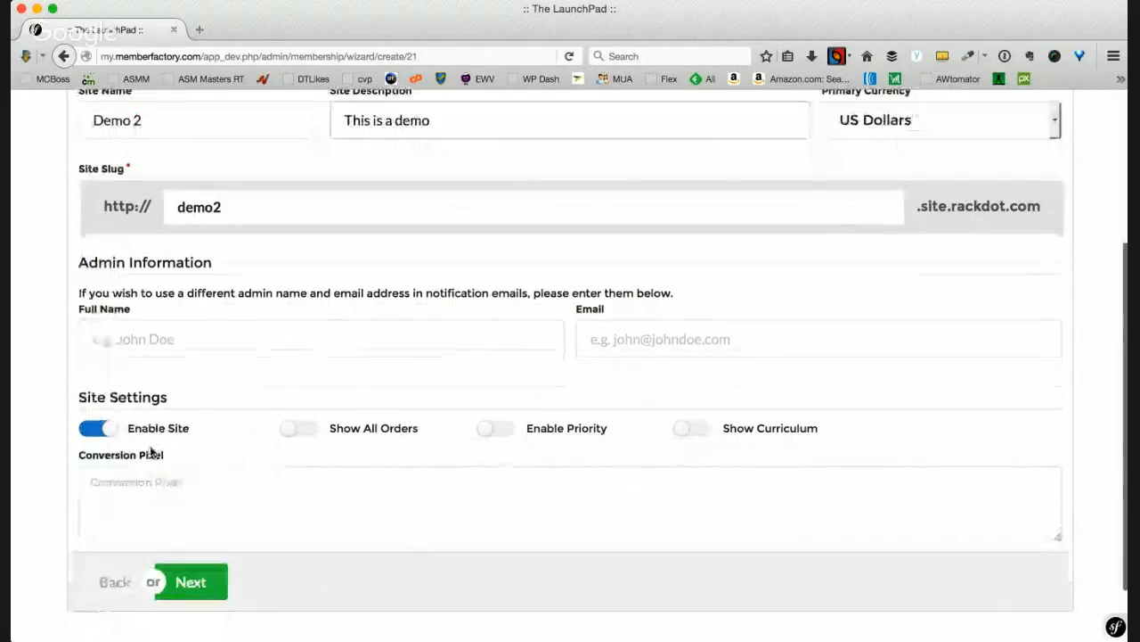
left_click(306, 431)
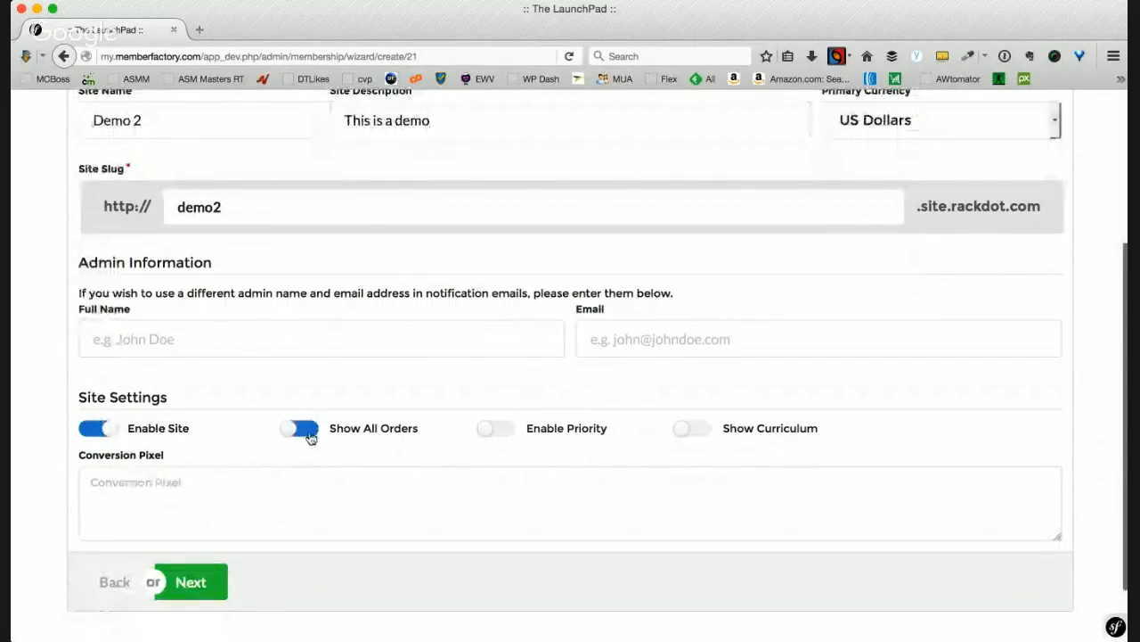
left_click(490, 432)
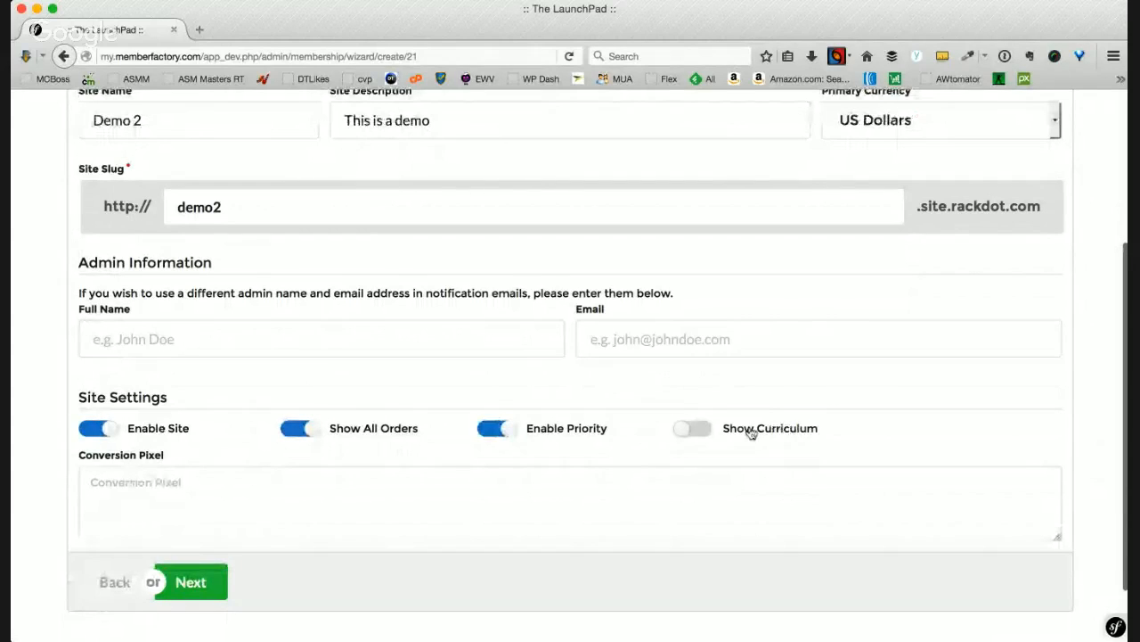
left_click(702, 431)
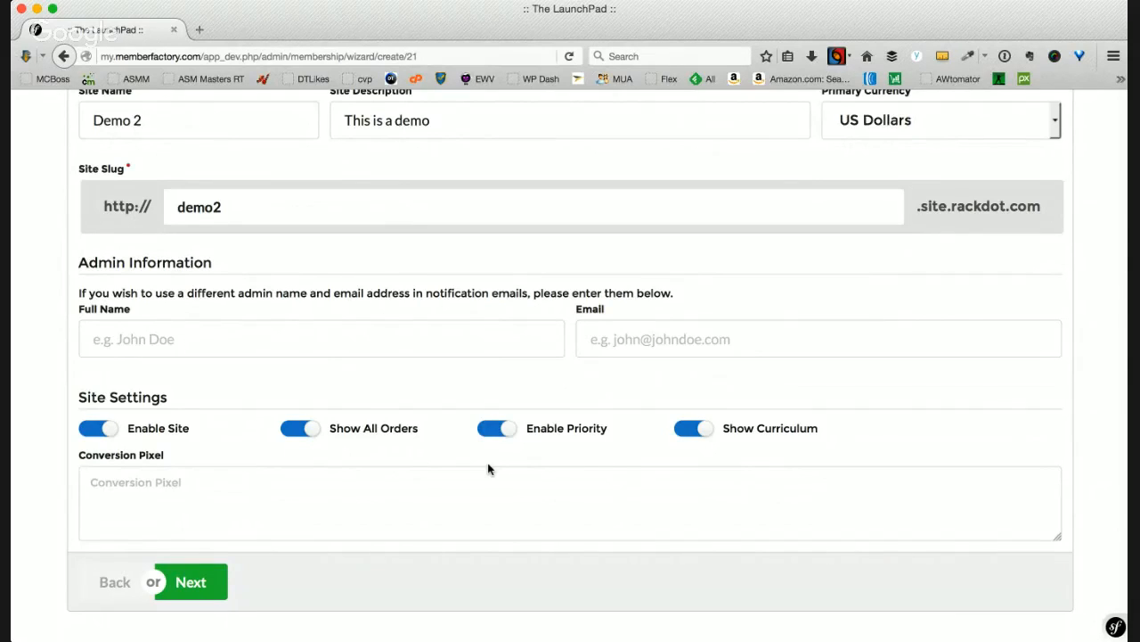
left_click(202, 583)
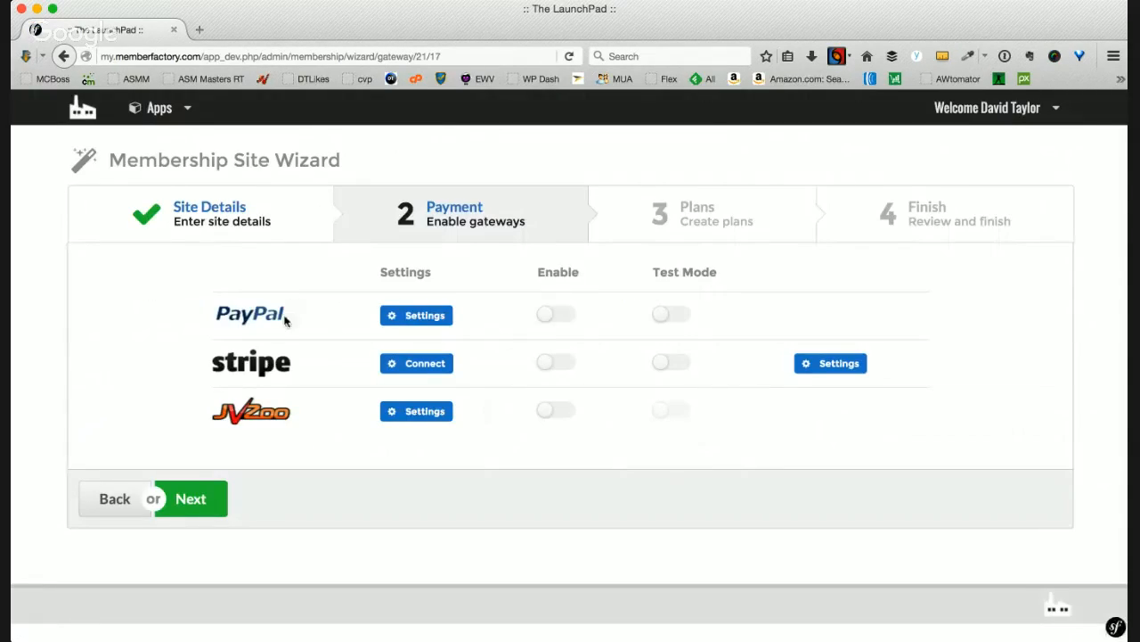
Enable the PayPal payment gateway and proceed to the plan creation stage.
left_click(556, 320)
left_click(199, 503)
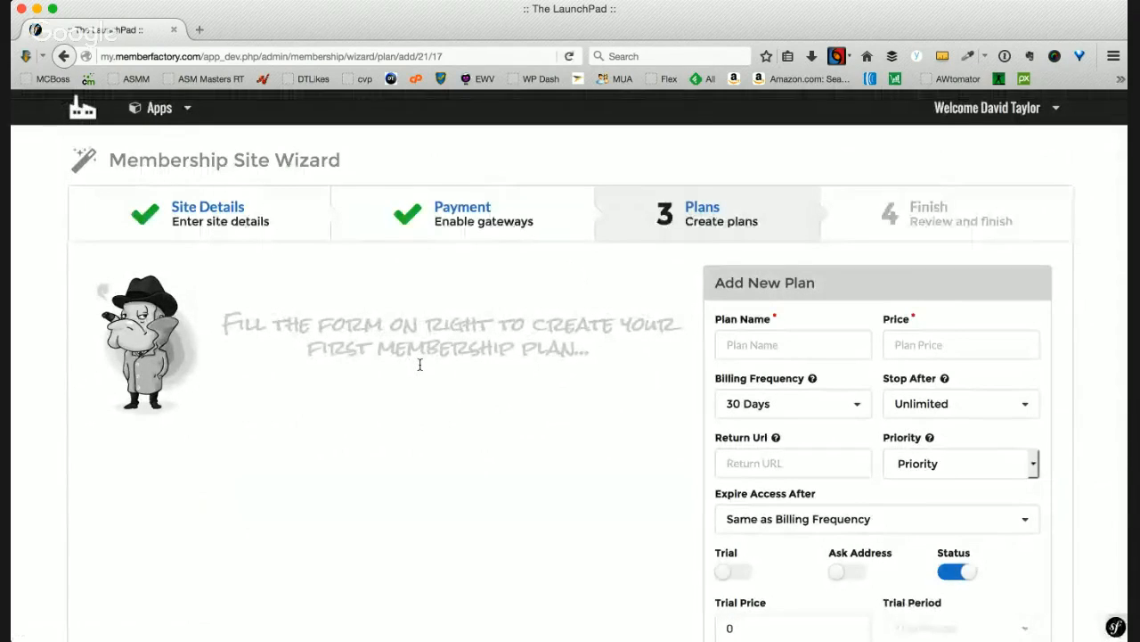
Create a membership plan named Gold with a price of 37, priority 1 and the description "Top level".
left_click(776, 346)
type("Gold")
key("Tab")
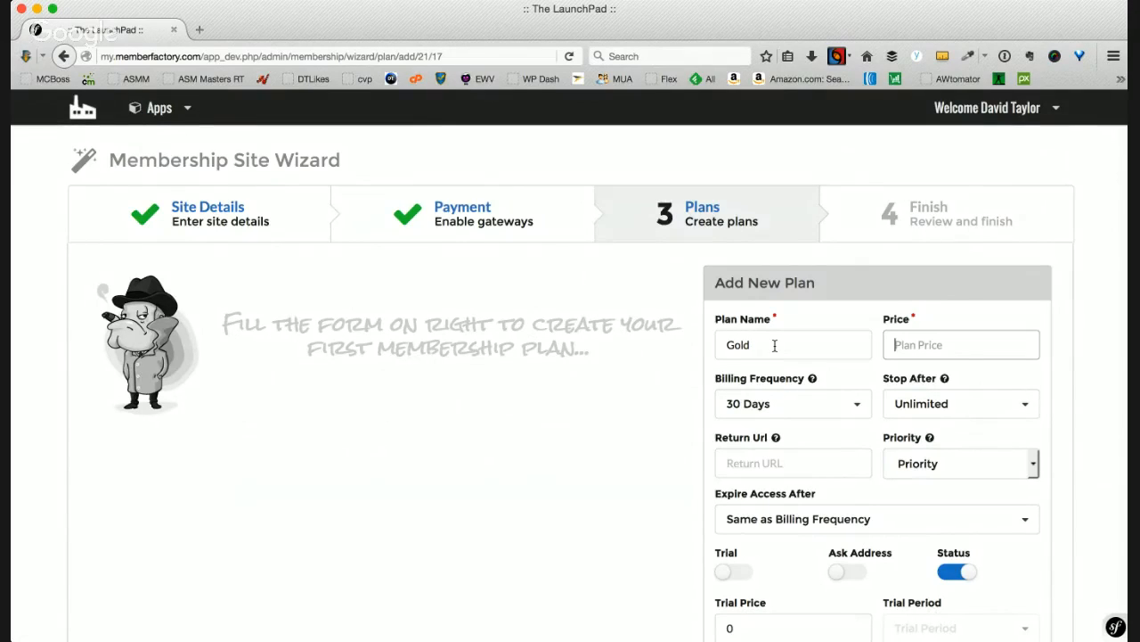
type("37")
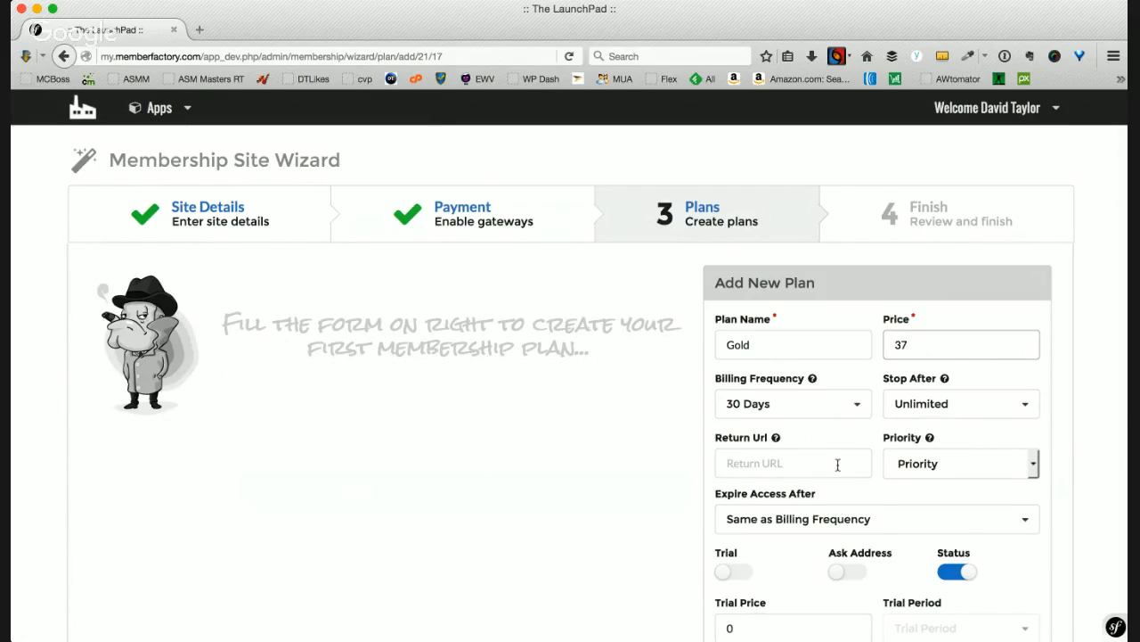
left_click(962, 465)
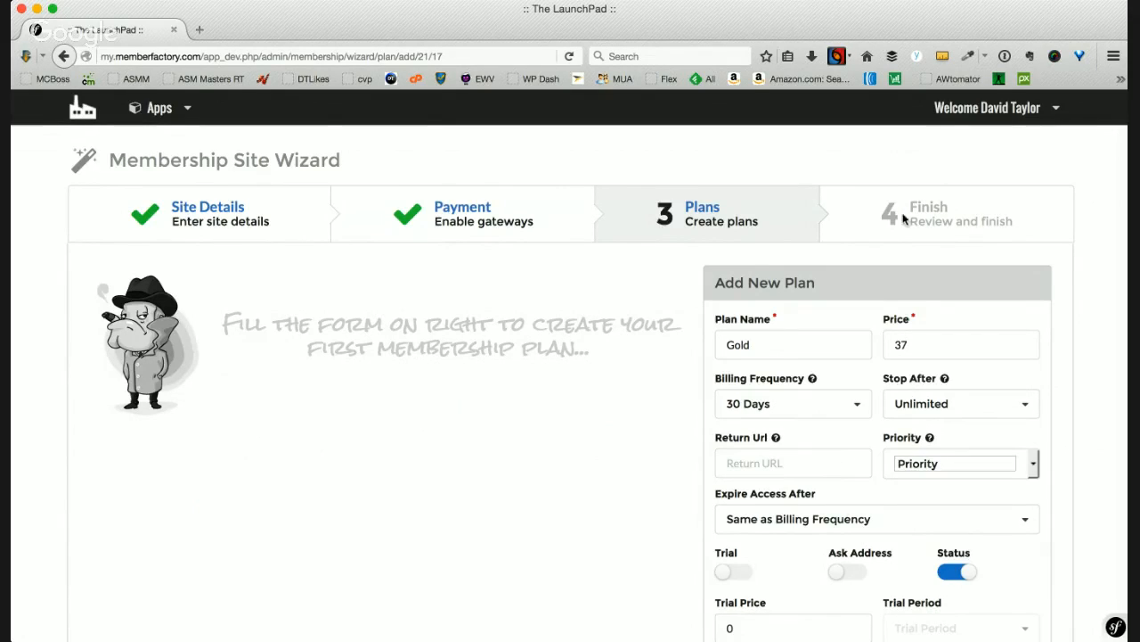
type("1")
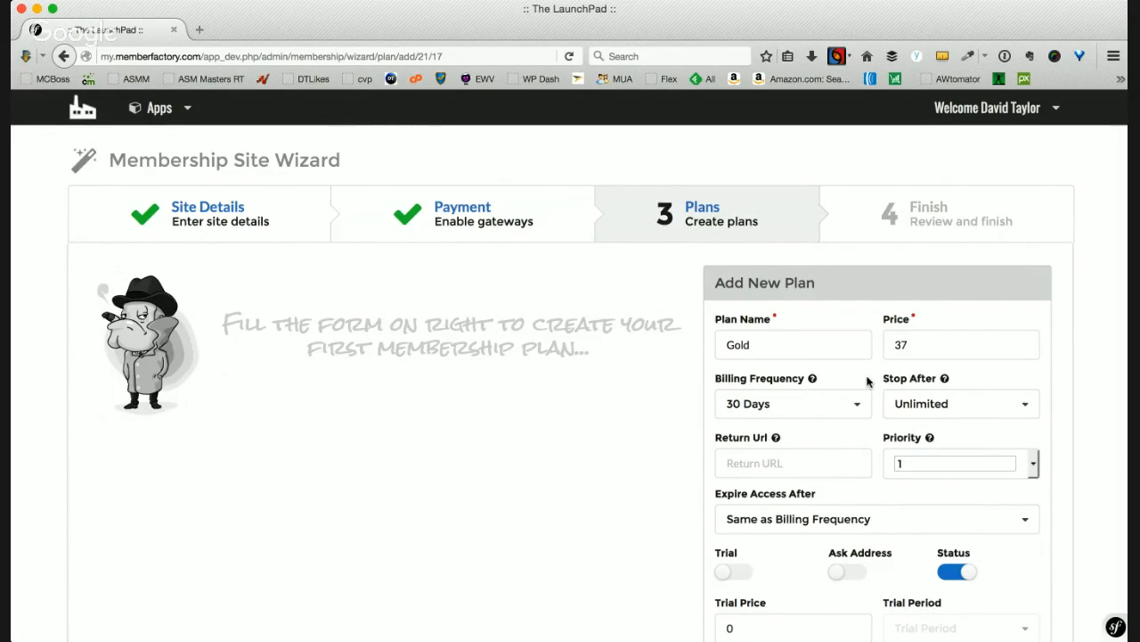
scroll(835, 416, "down", 5)
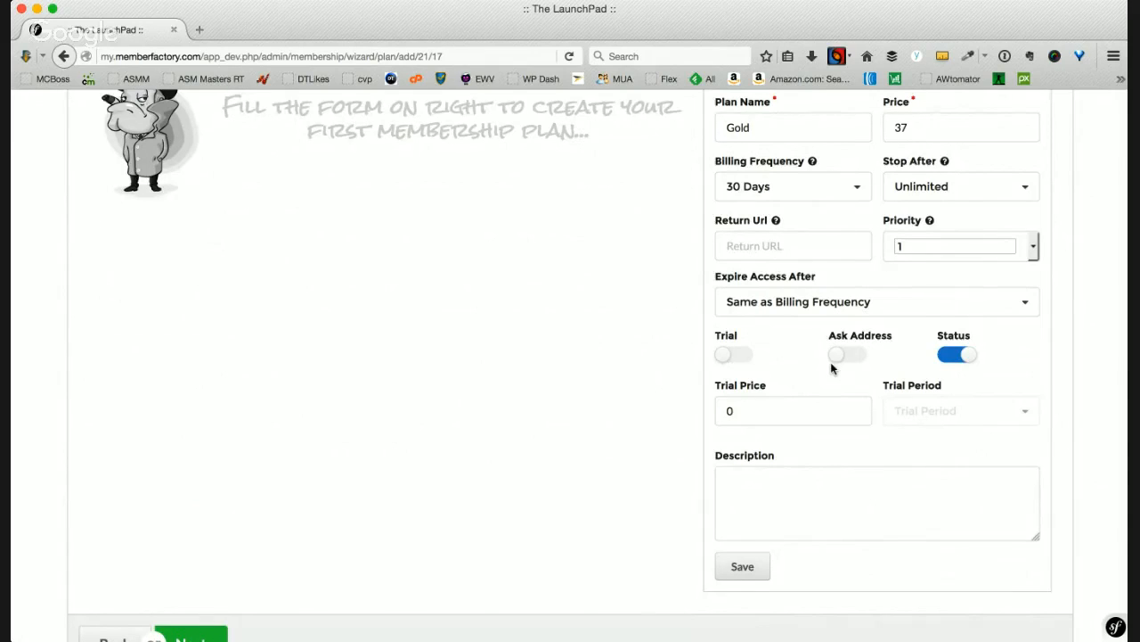
left_click(856, 490)
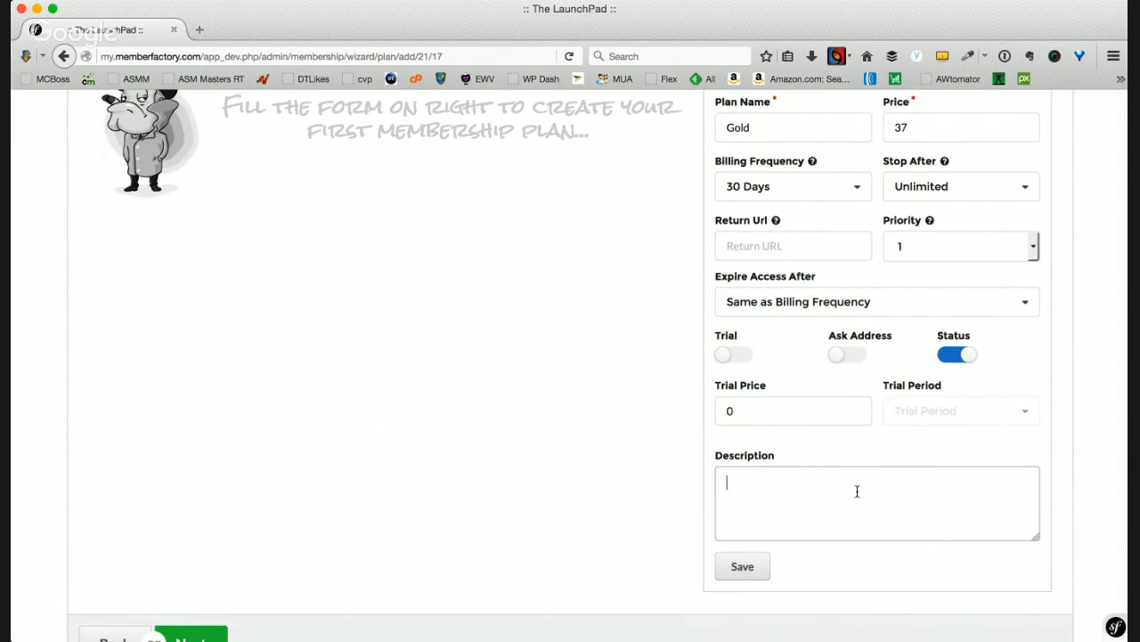
type("Top level")
left_click(742, 570)
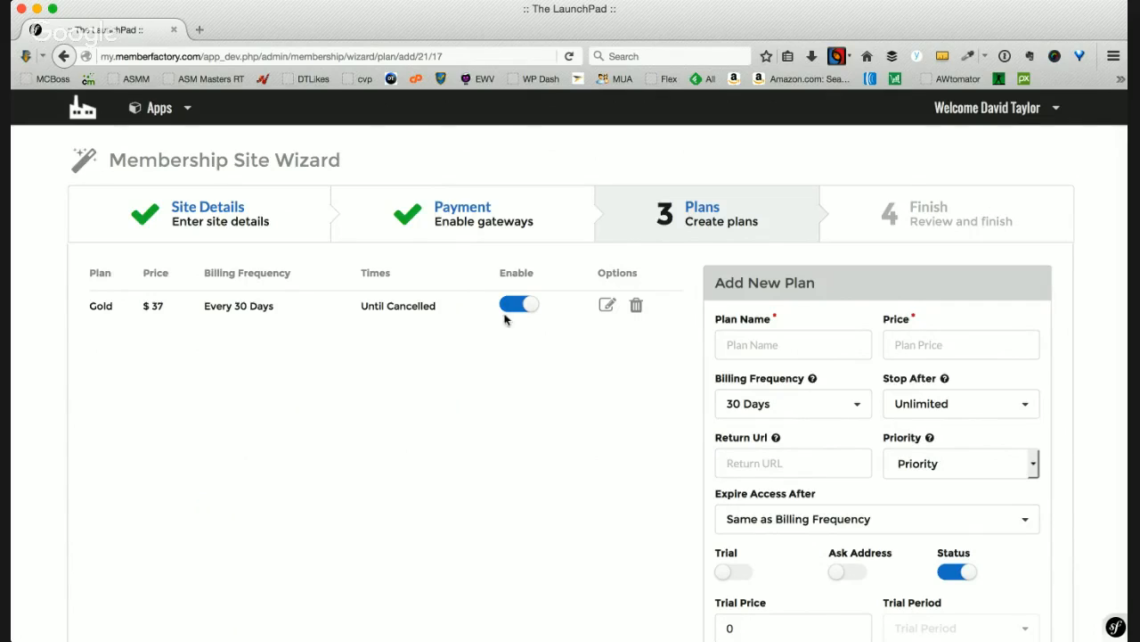
Fill in a new plan named Gold Free with a price of 0, stopping after 1 Times.
left_click(770, 347)
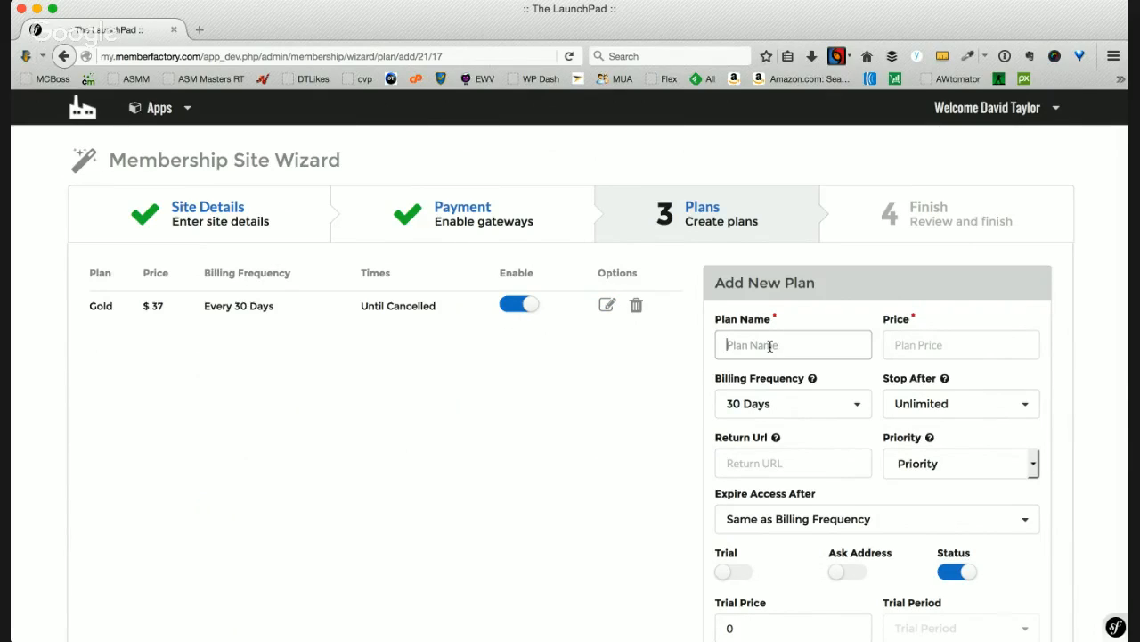
type("Gold Free")
left_click(915, 343)
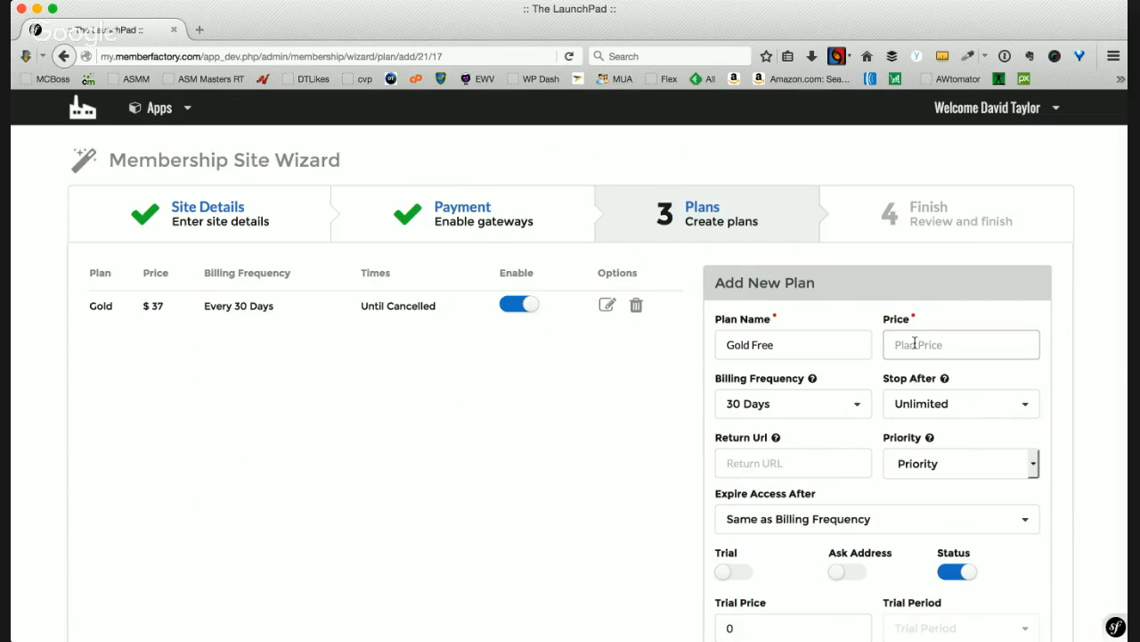
type("0")
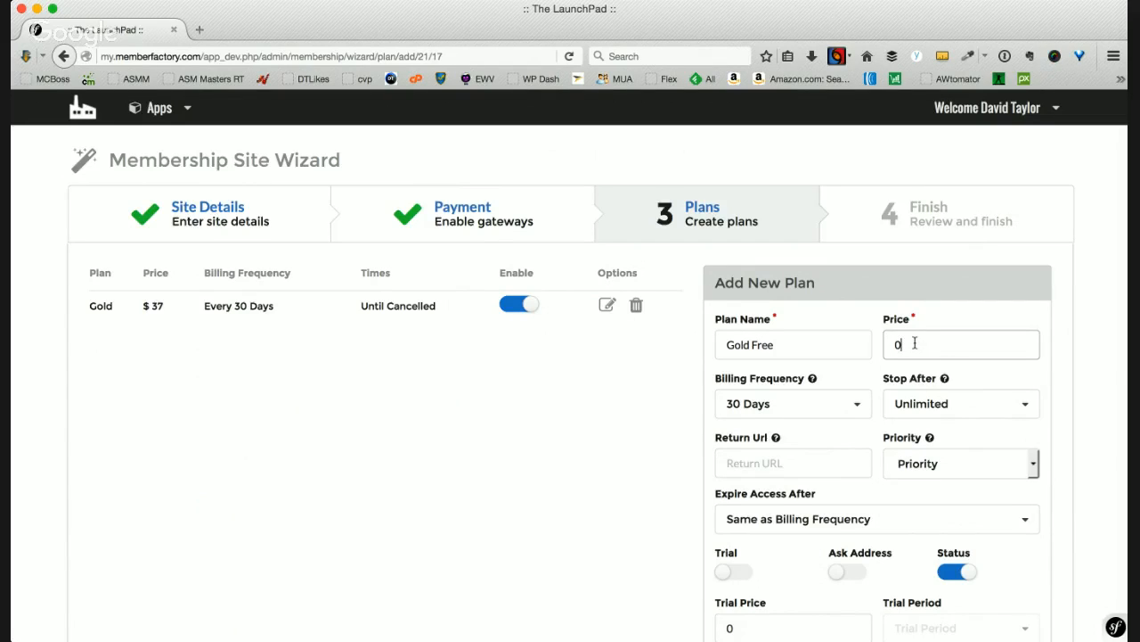
left_click(860, 406)
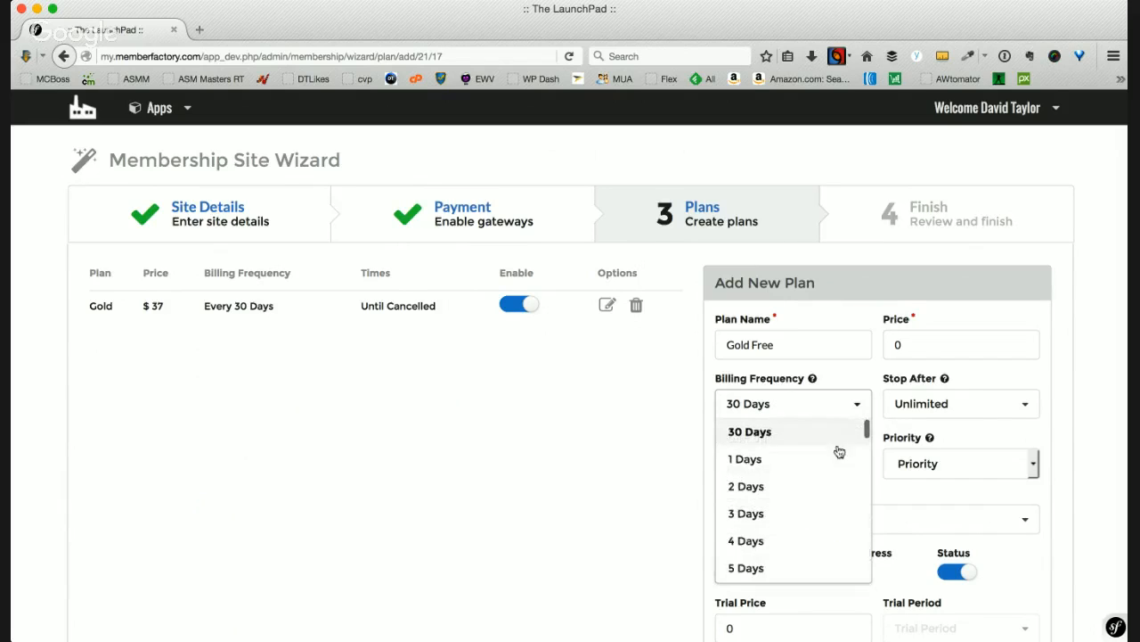
left_click(859, 406)
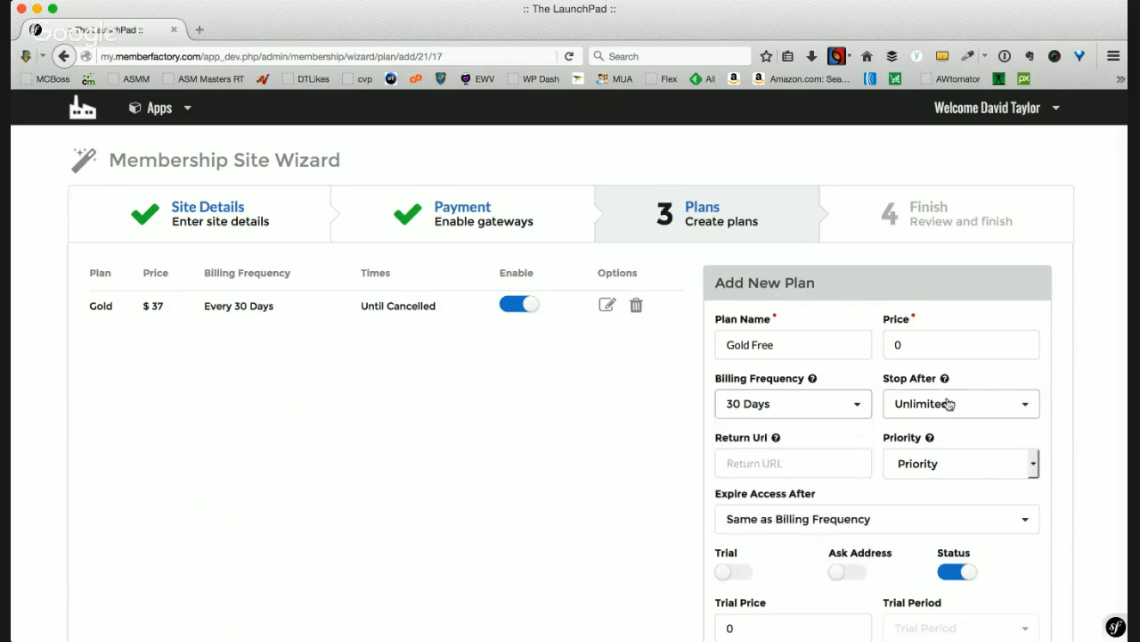
left_click(947, 402)
left_click(945, 459)
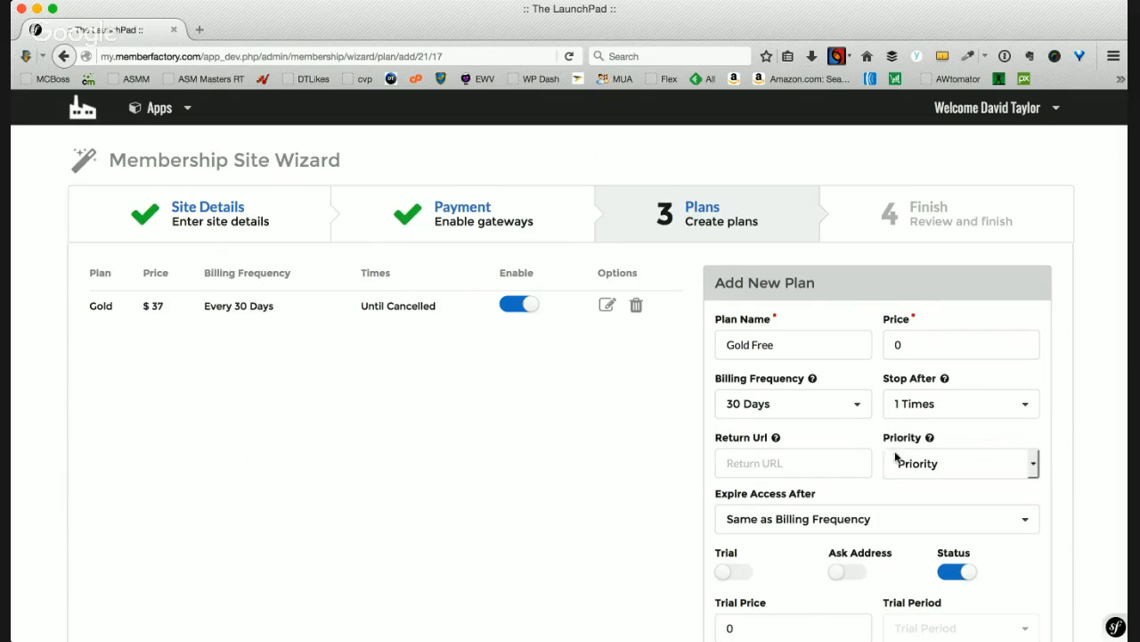
Give the Gold Free plan the description "Free gold" and save it.
scroll(667, 526, "down", 4)
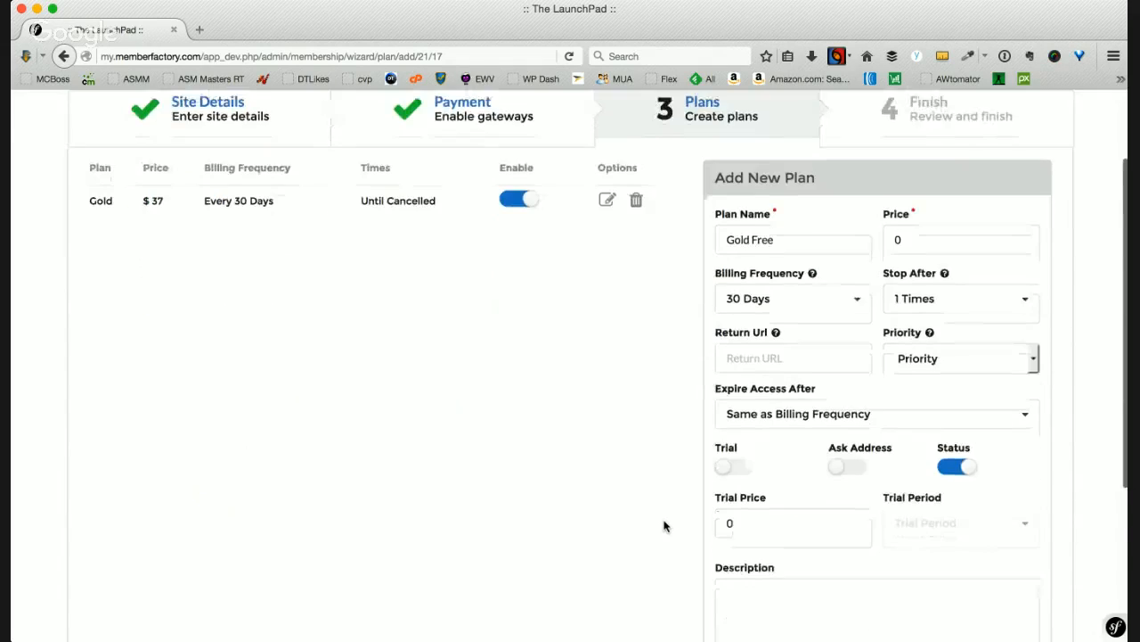
scroll(664, 523, "down", 1)
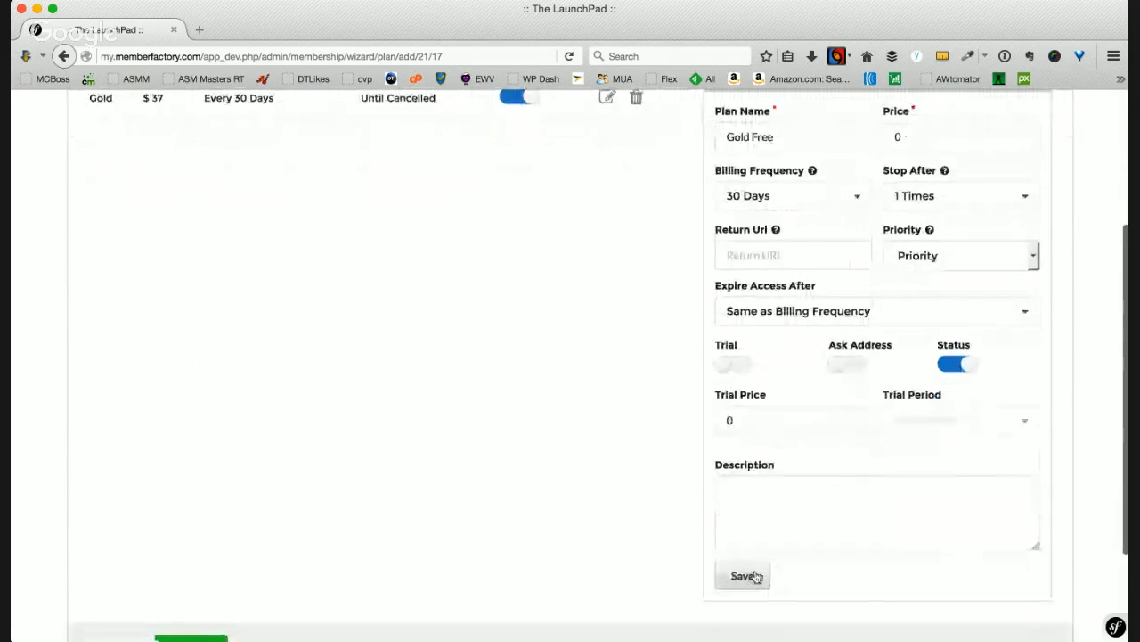
left_click(766, 513)
type("Fre")
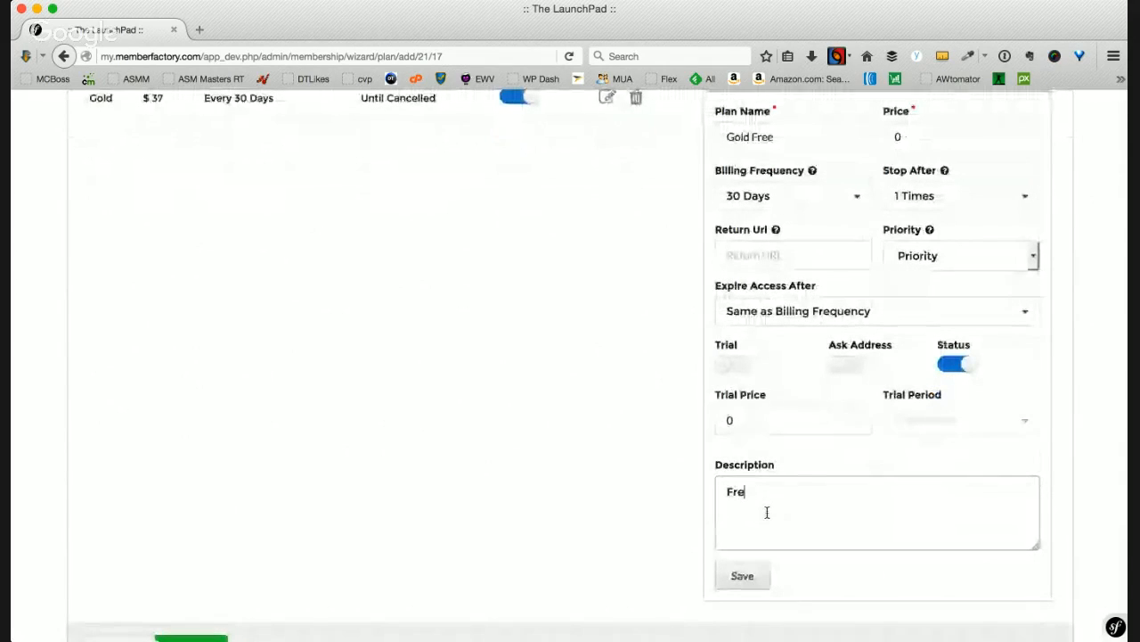
type("e gold")
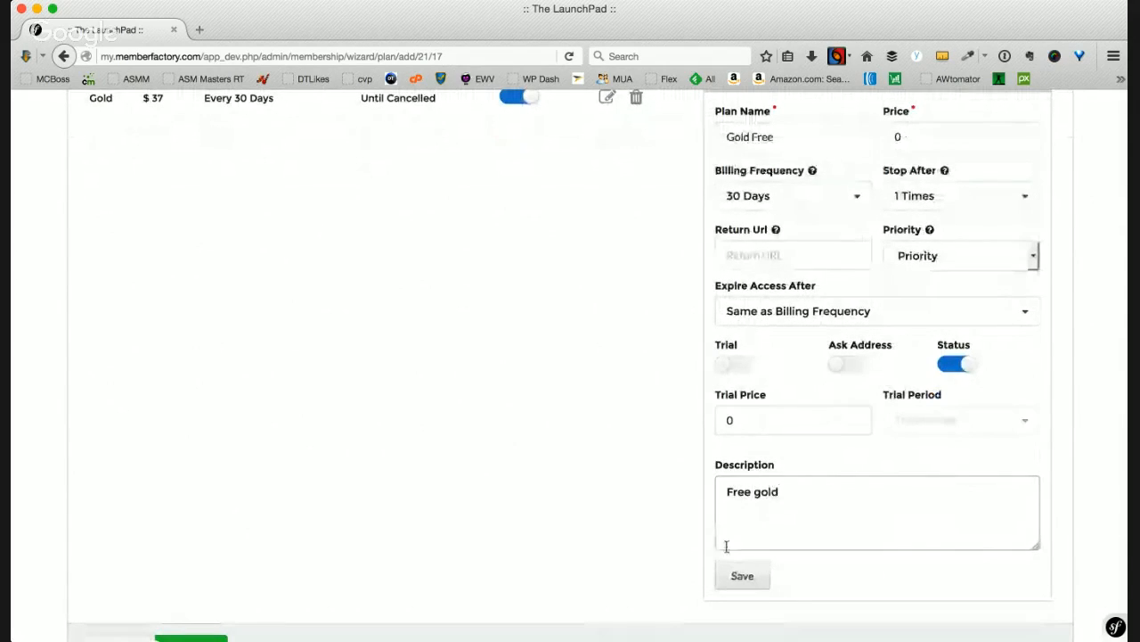
left_click(744, 577)
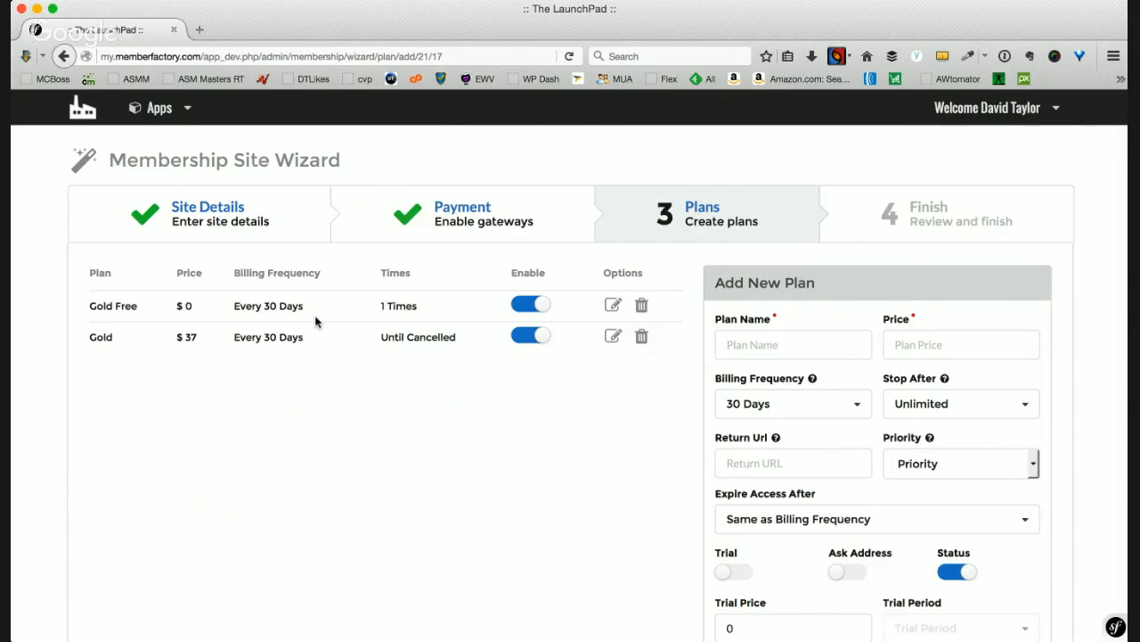
Create a membership plan named Silver with a price of 27 and save it.
scroll(586, 437, "down", 1)
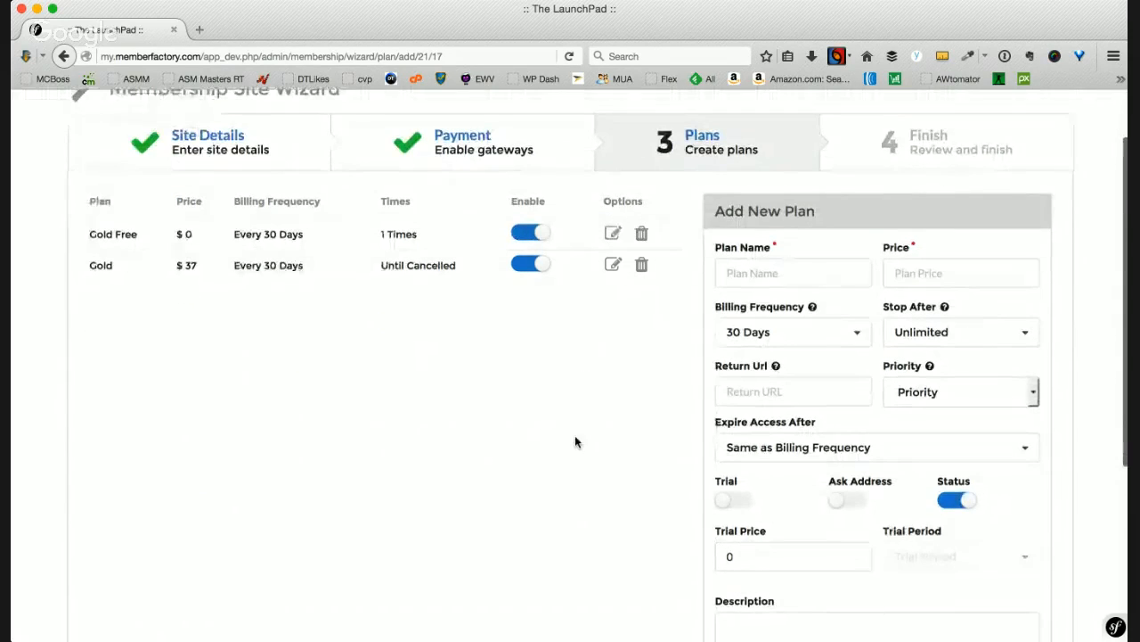
left_click(808, 270)
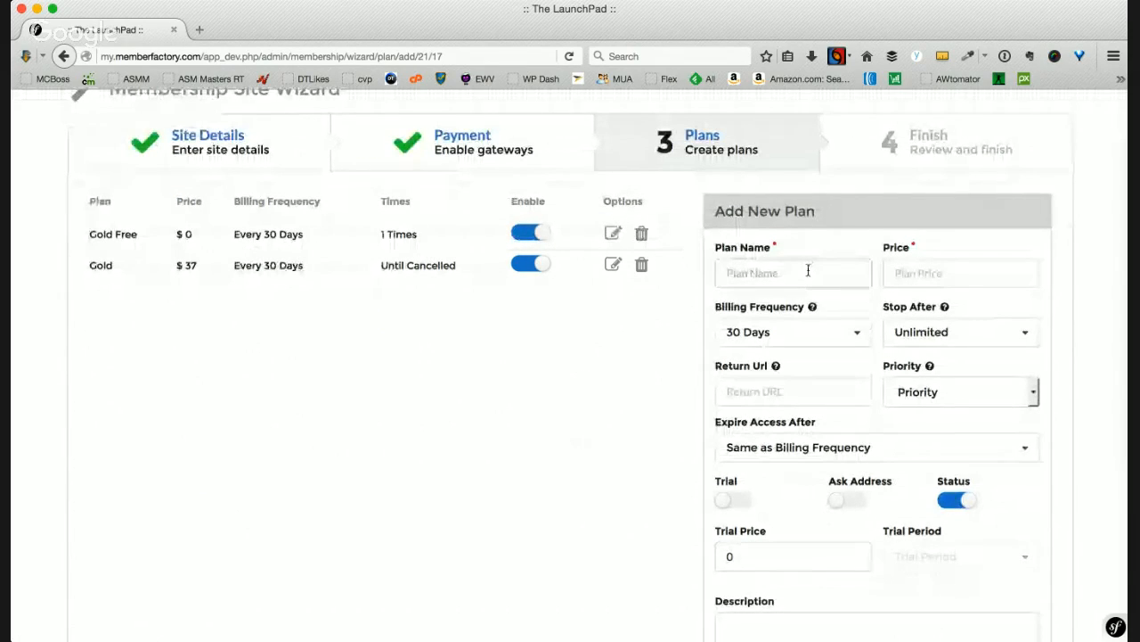
type("Silver")
key("Tab")
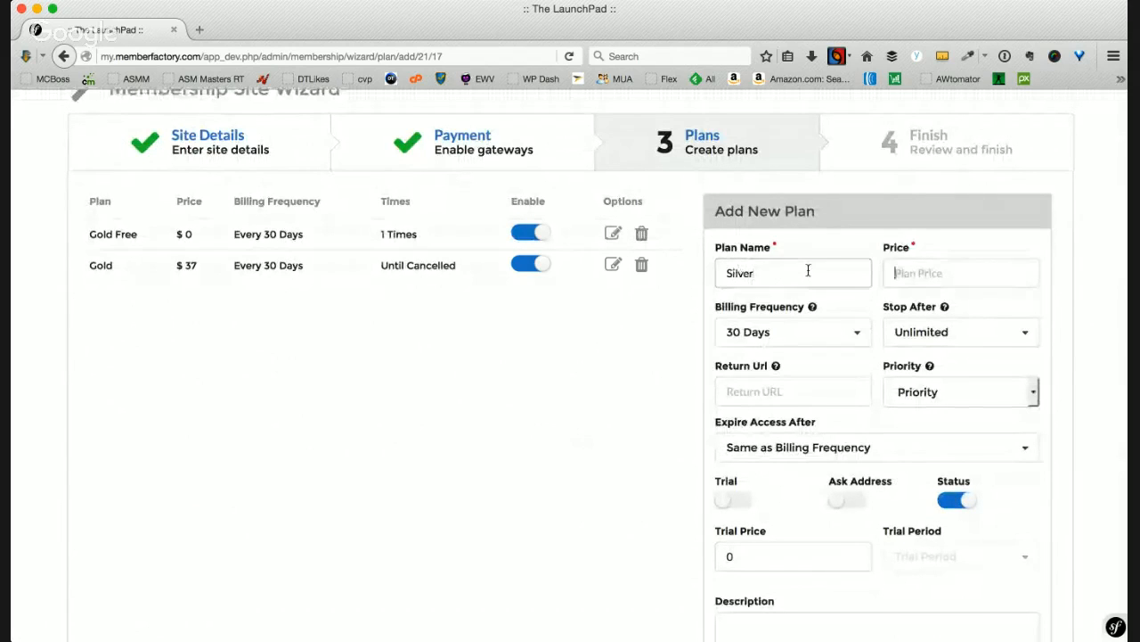
type("27")
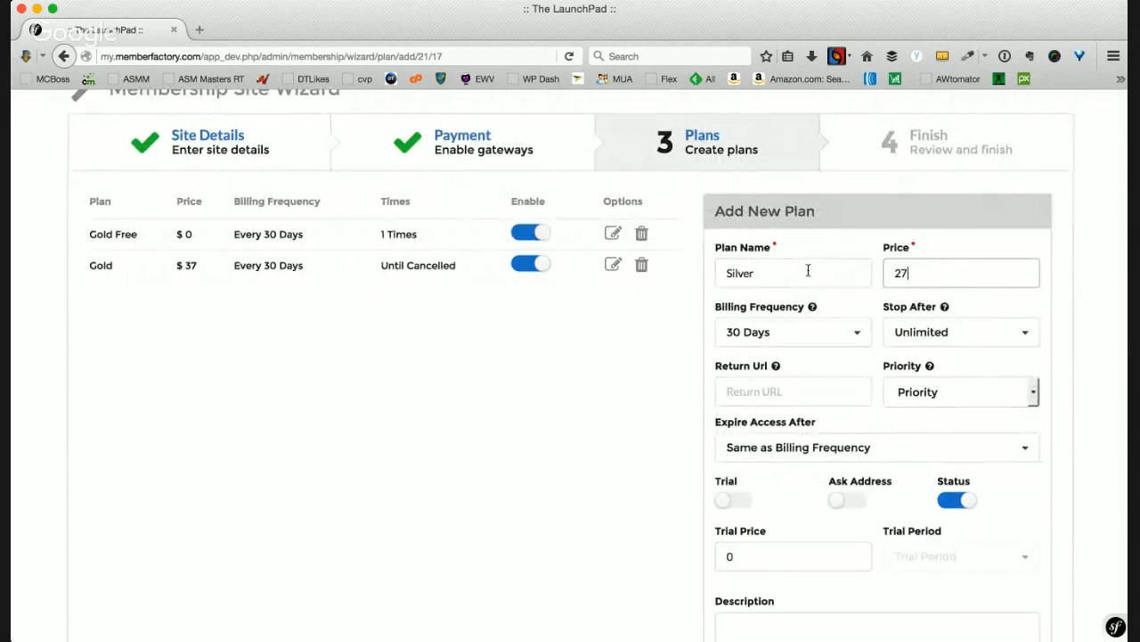
key("Tab")
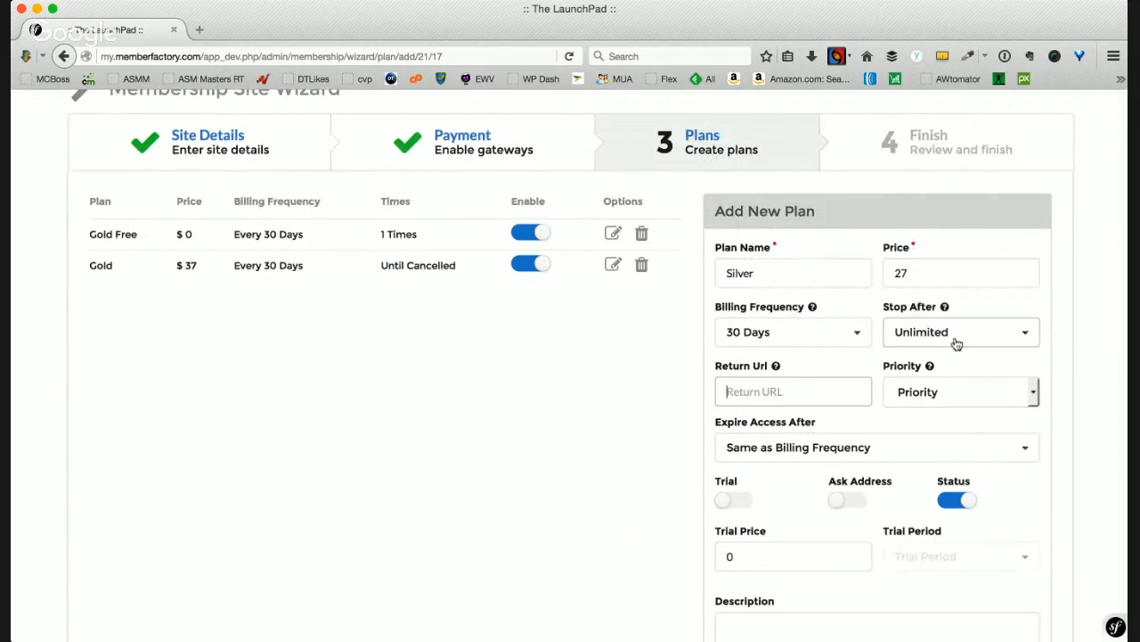
scroll(889, 462, "down", 3)
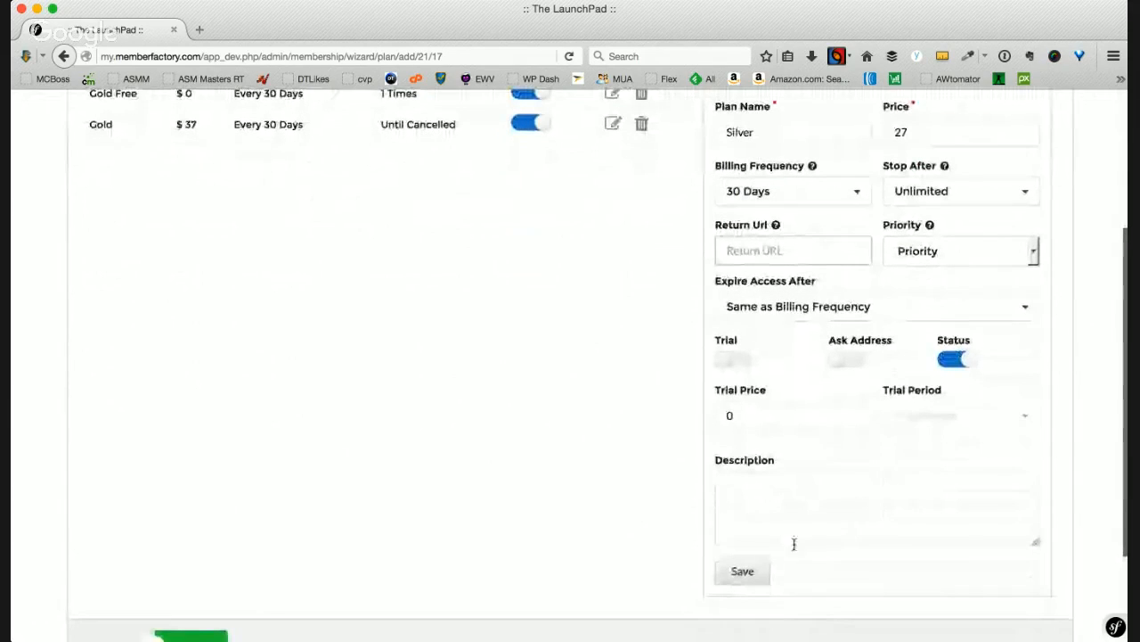
left_click(744, 572)
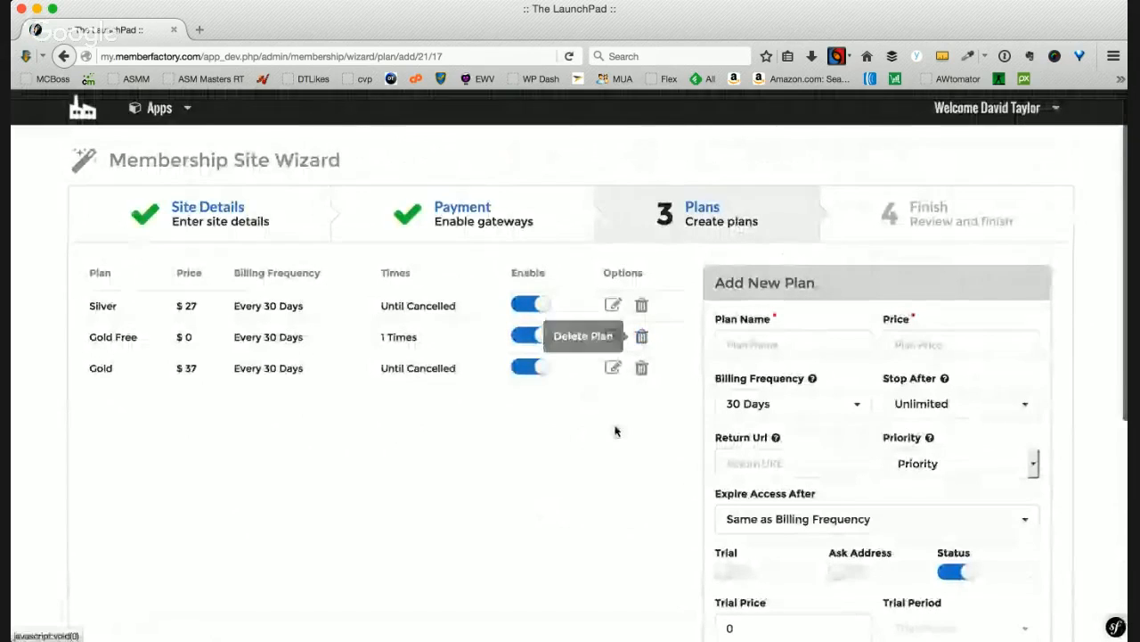
Proceed from the plans to the wizard's review stage, finish the Demo 2 installation and open the new site's content list.
scroll(611, 434, "down", 7)
left_click(190, 517)
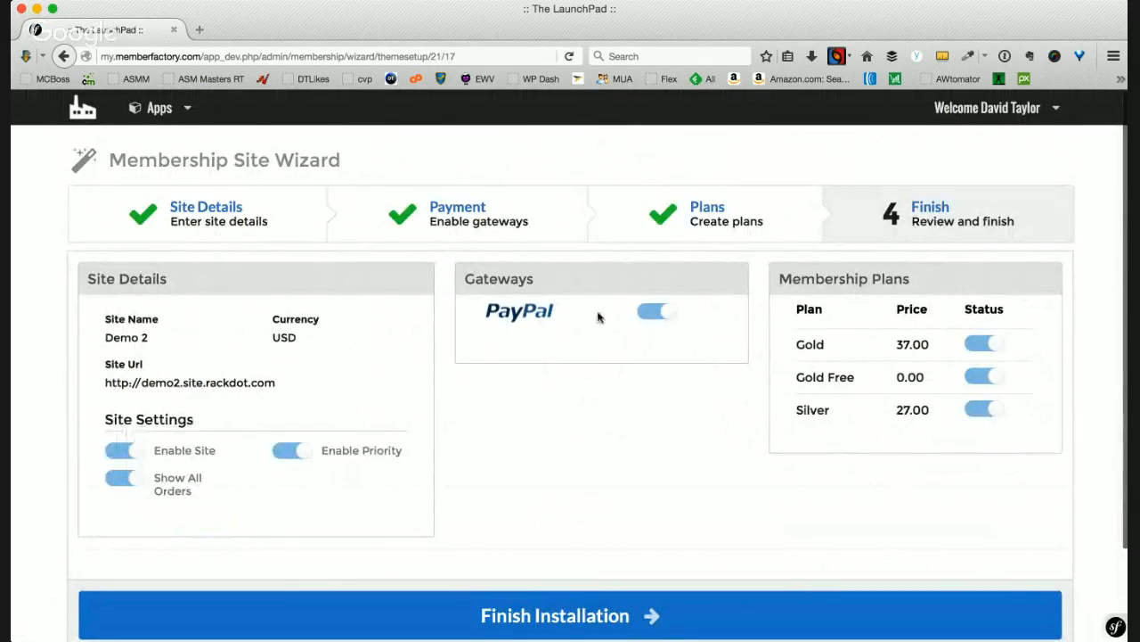
scroll(720, 463, "down", 2)
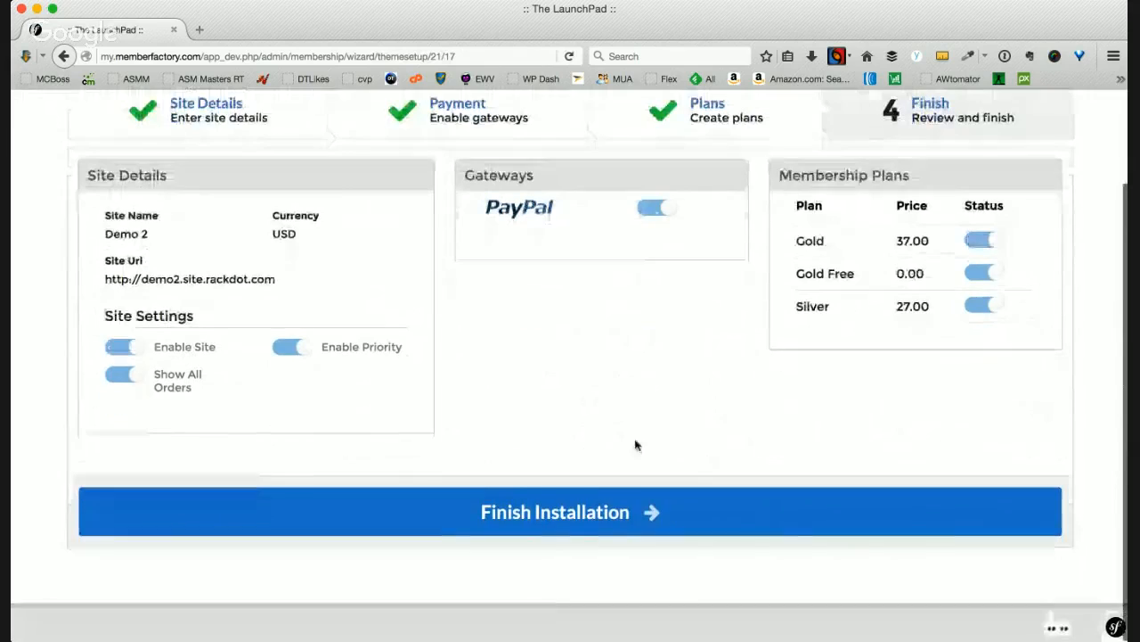
left_click(570, 510)
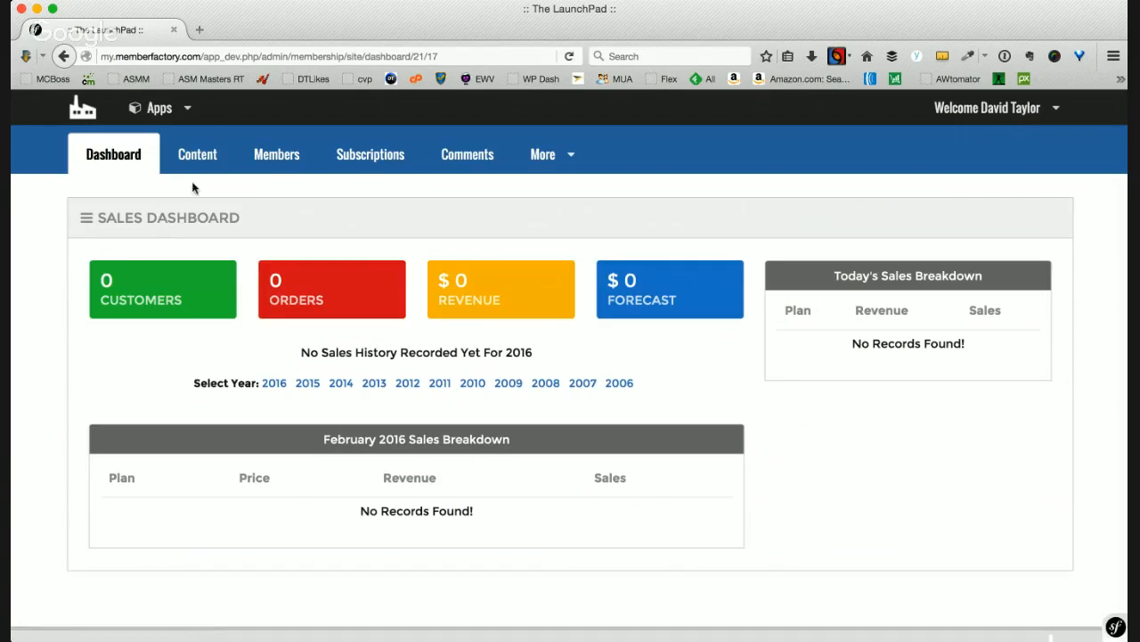
left_click(193, 154)
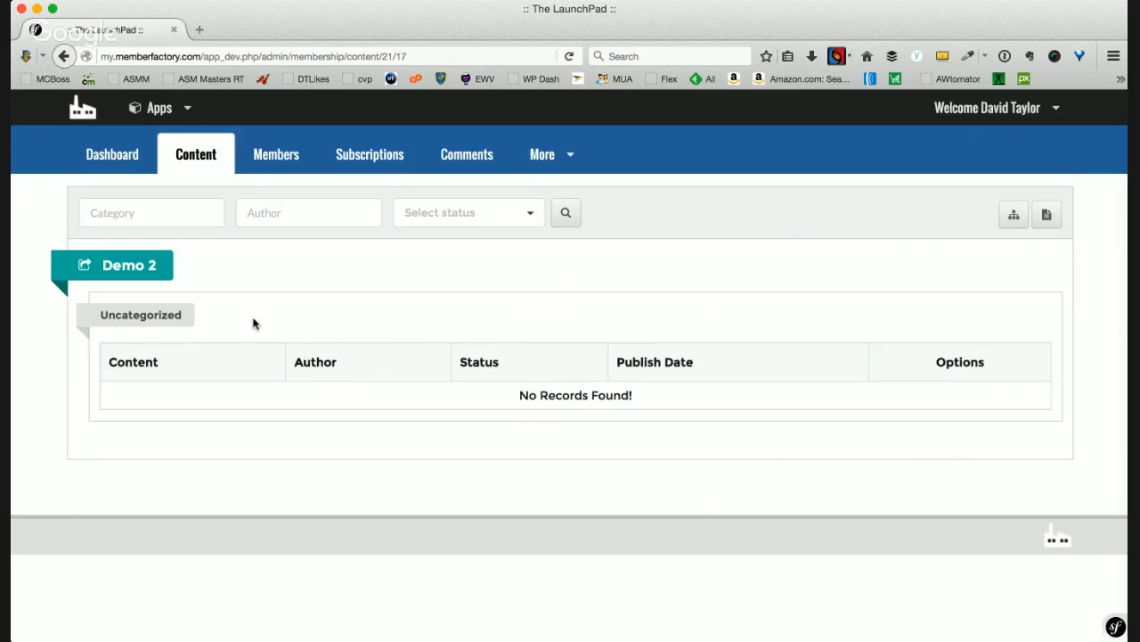
Return to the membership sites overview, manage the wordpress basics site and review its sales dashboard.
left_click(153, 109)
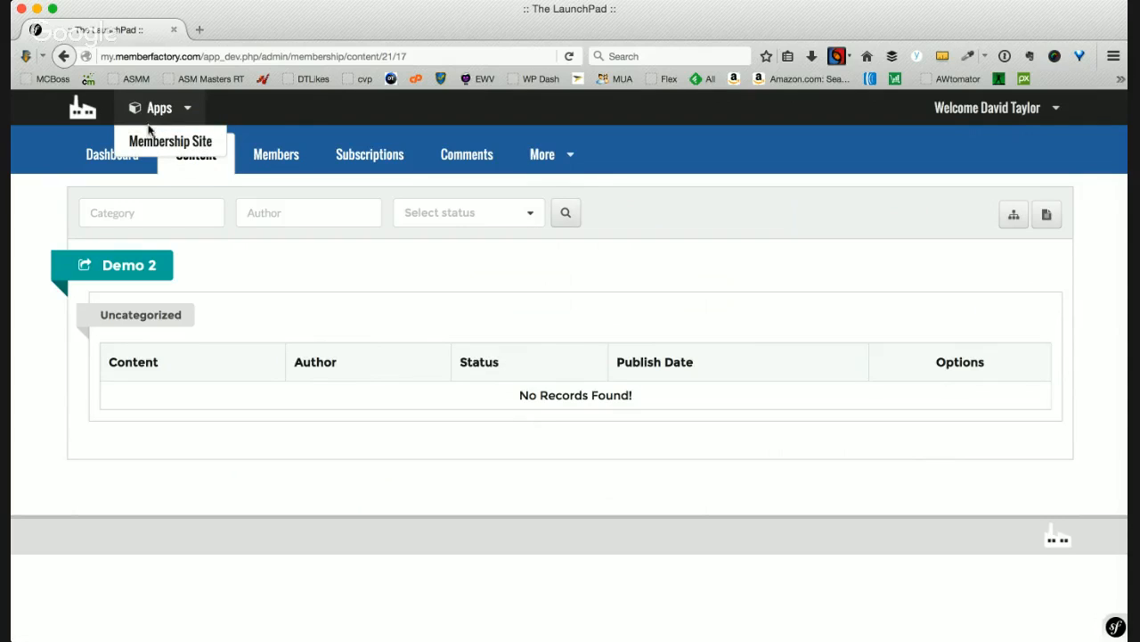
left_click(151, 141)
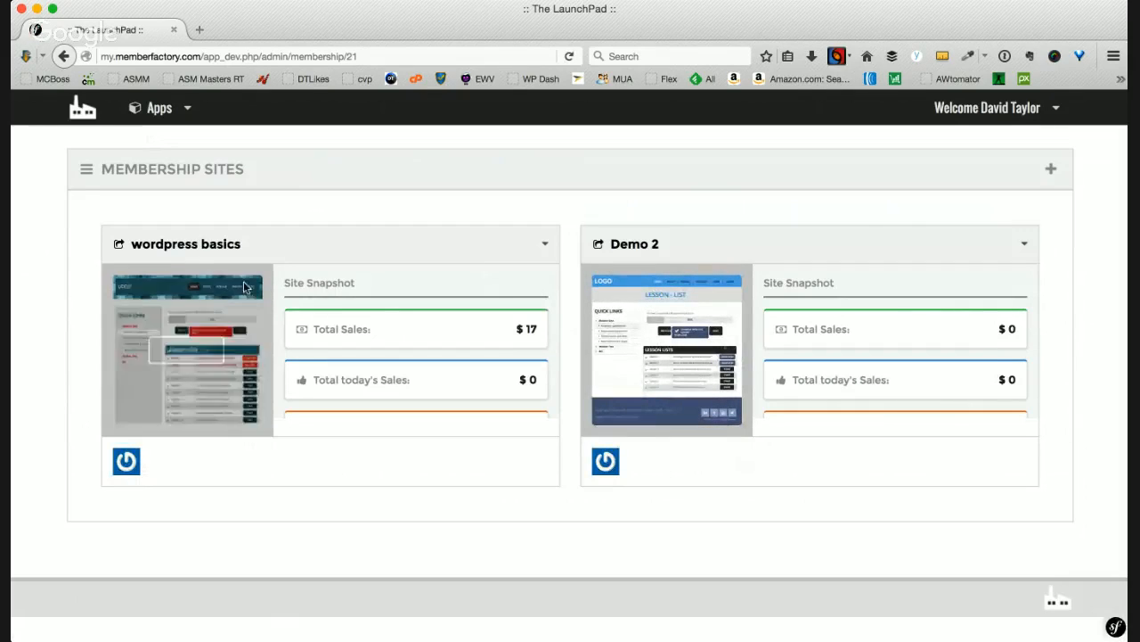
left_click(544, 245)
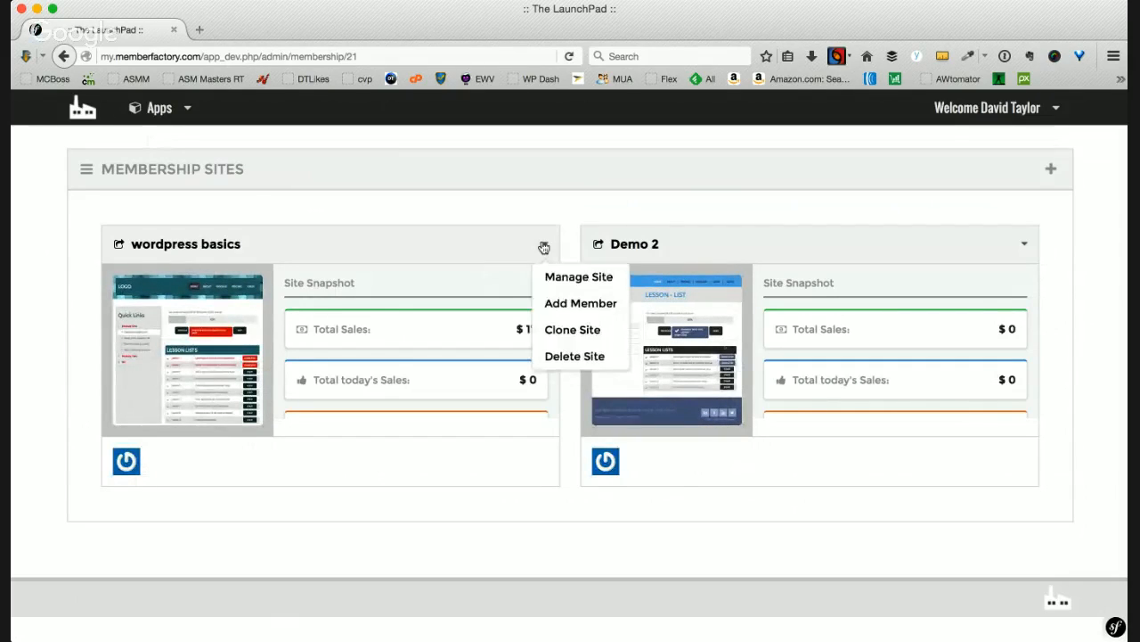
left_click(567, 278)
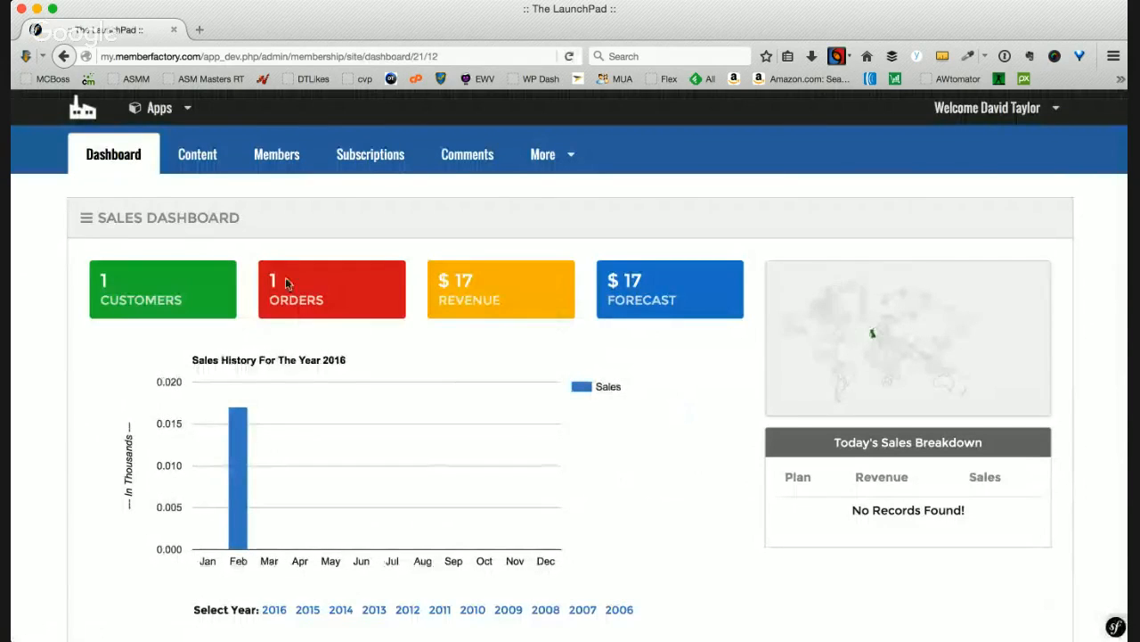
scroll(398, 407, "down", 5)
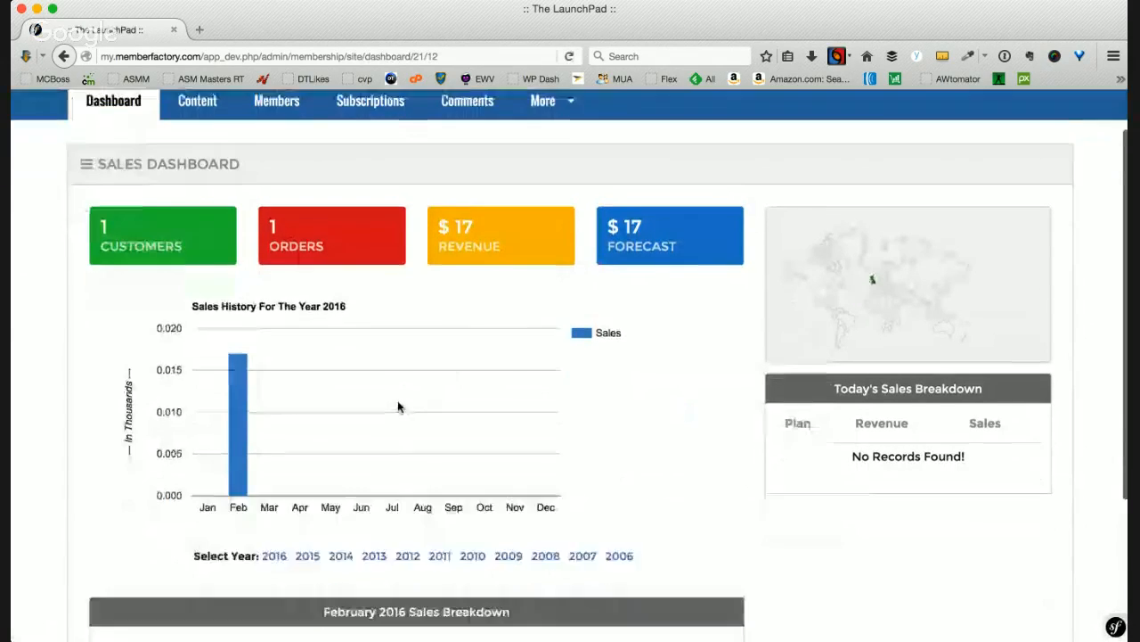
scroll(398, 393, "up", 5)
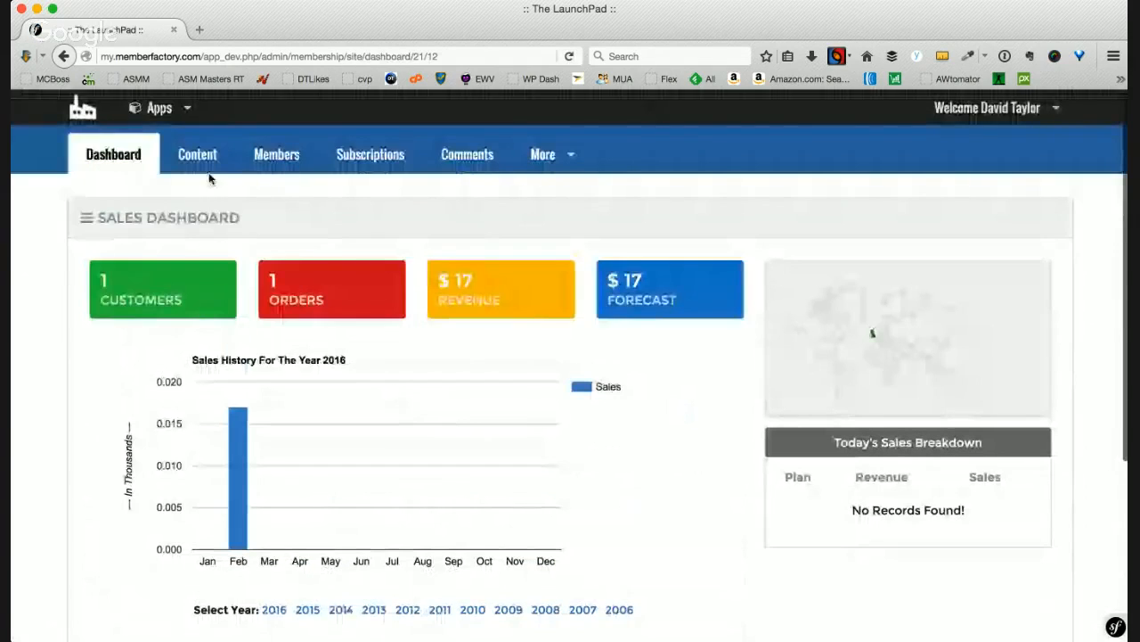
Try to open the Site Details settings of the wordpress basics site, returning to its dashboard.
left_click(545, 157)
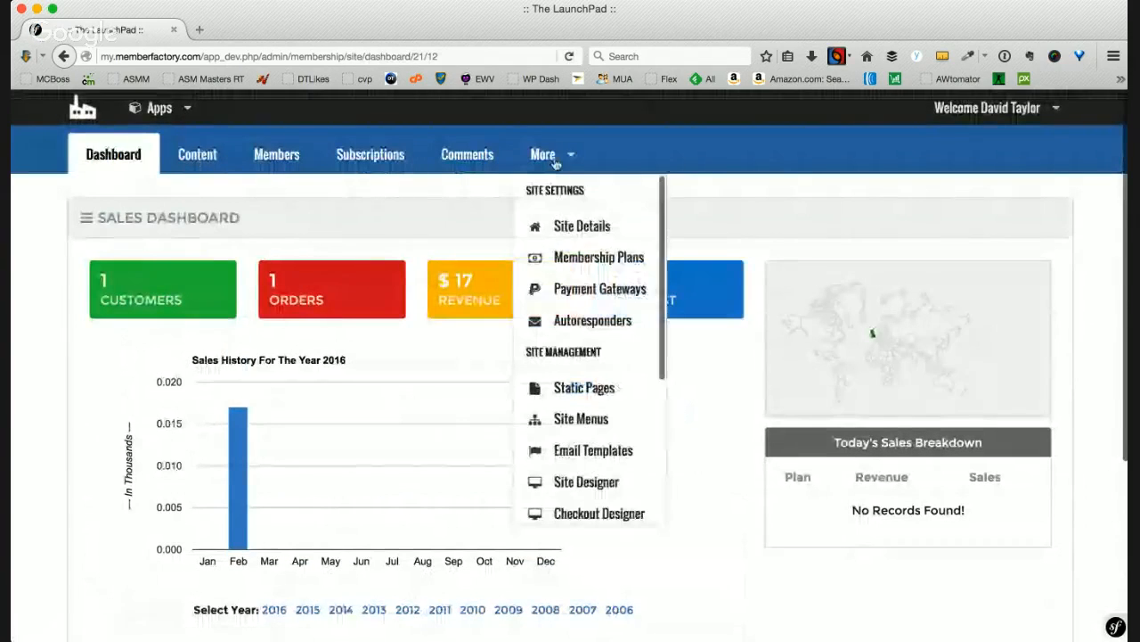
left_click(590, 228)
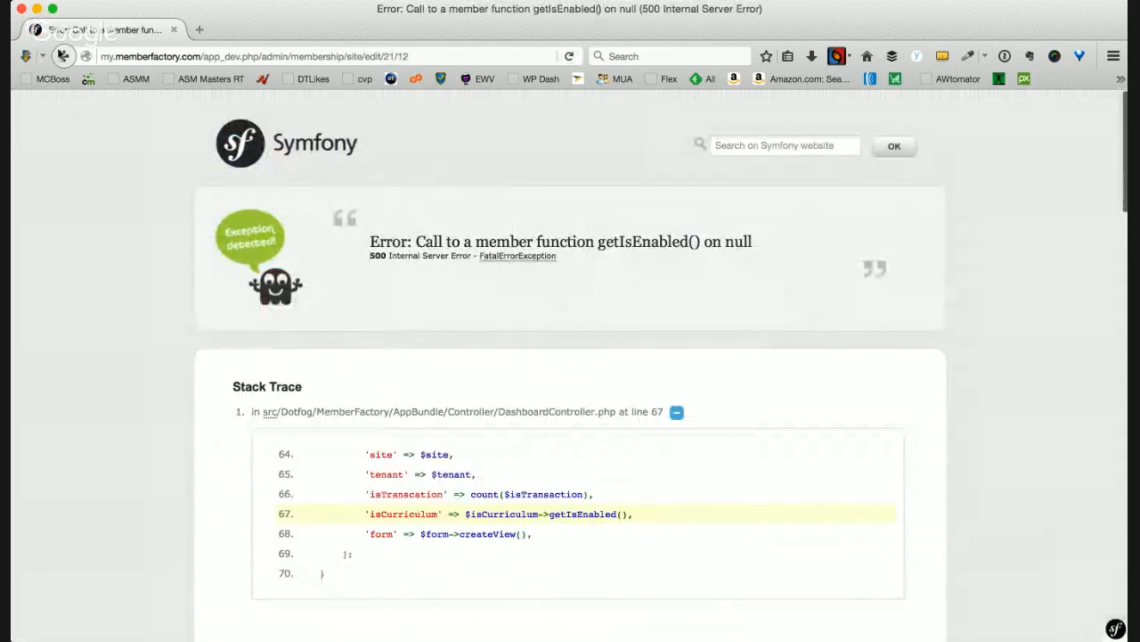
left_click(63, 56)
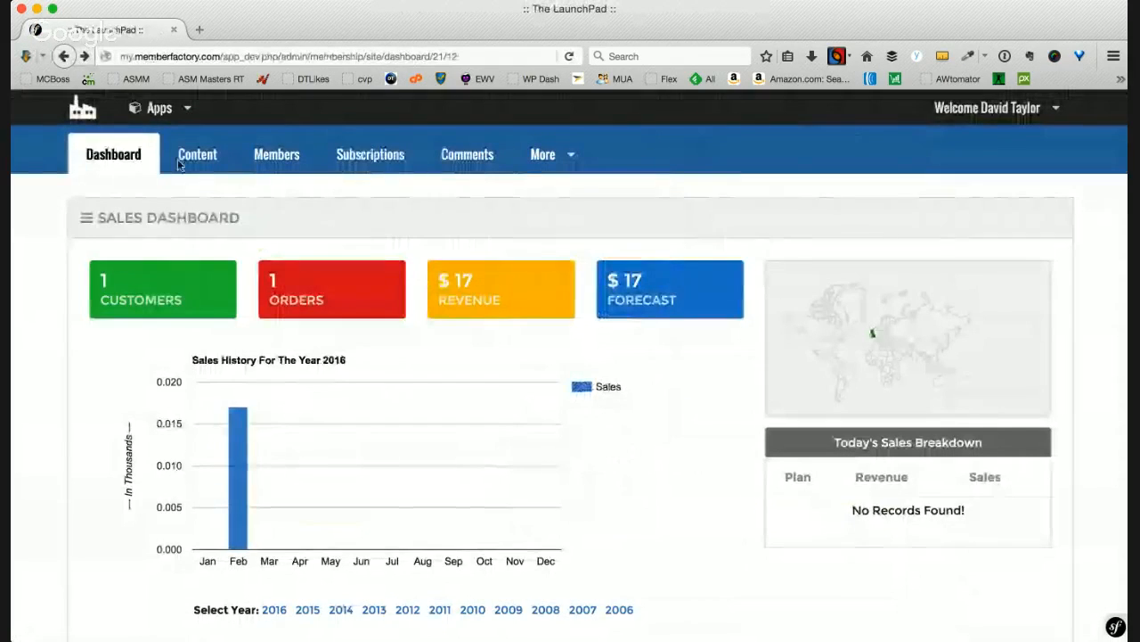
mouse_move(542, 157)
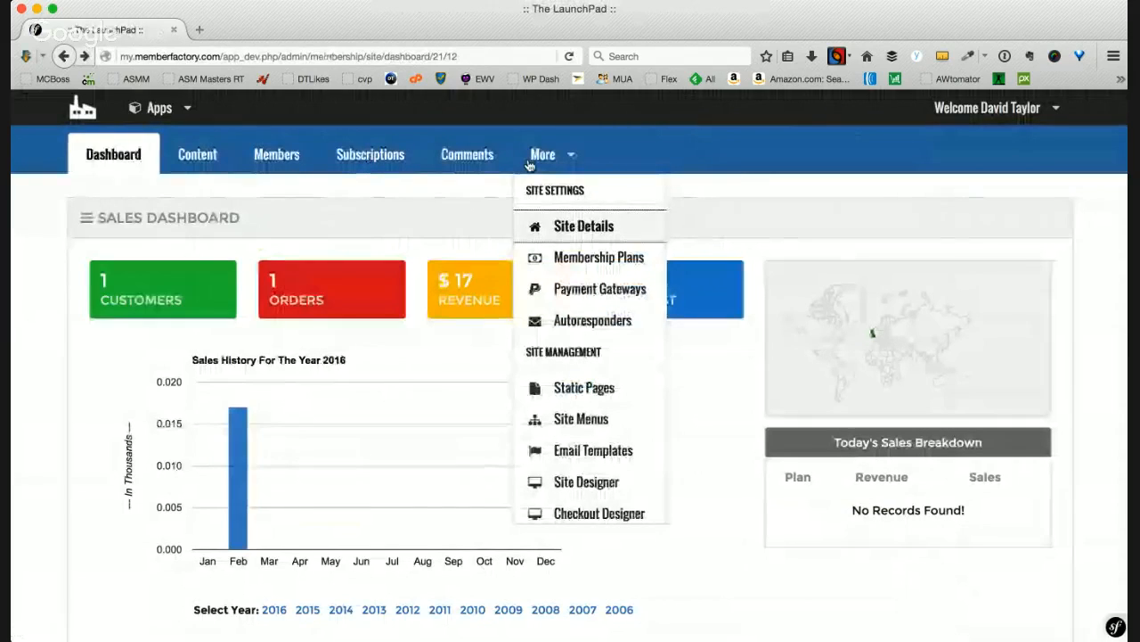
left_click(570, 225)
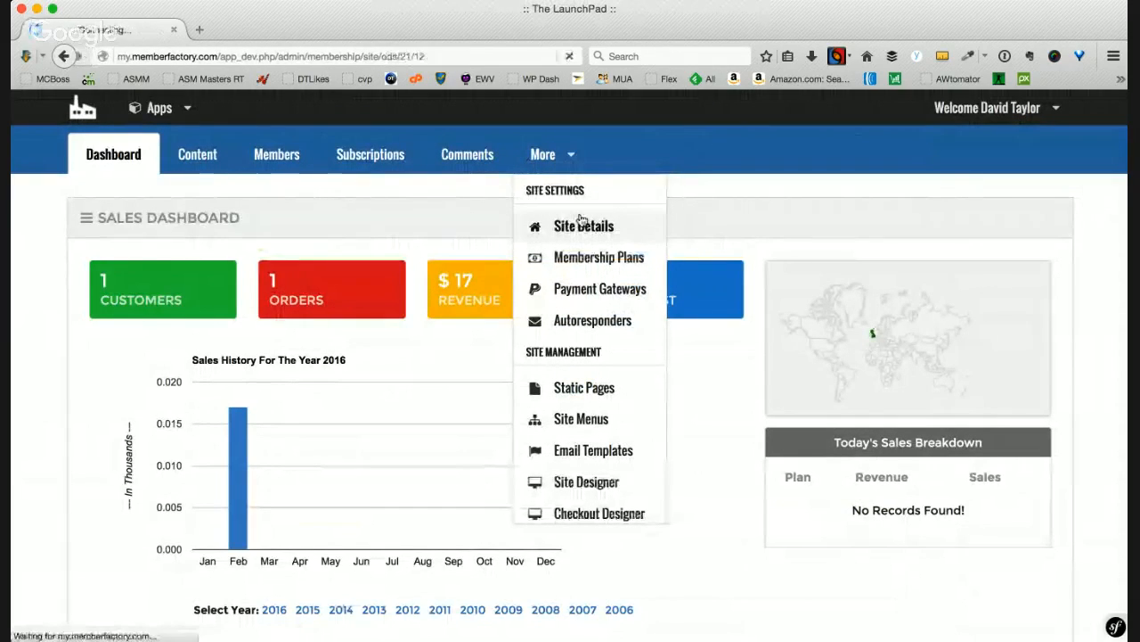
key("super+Left")
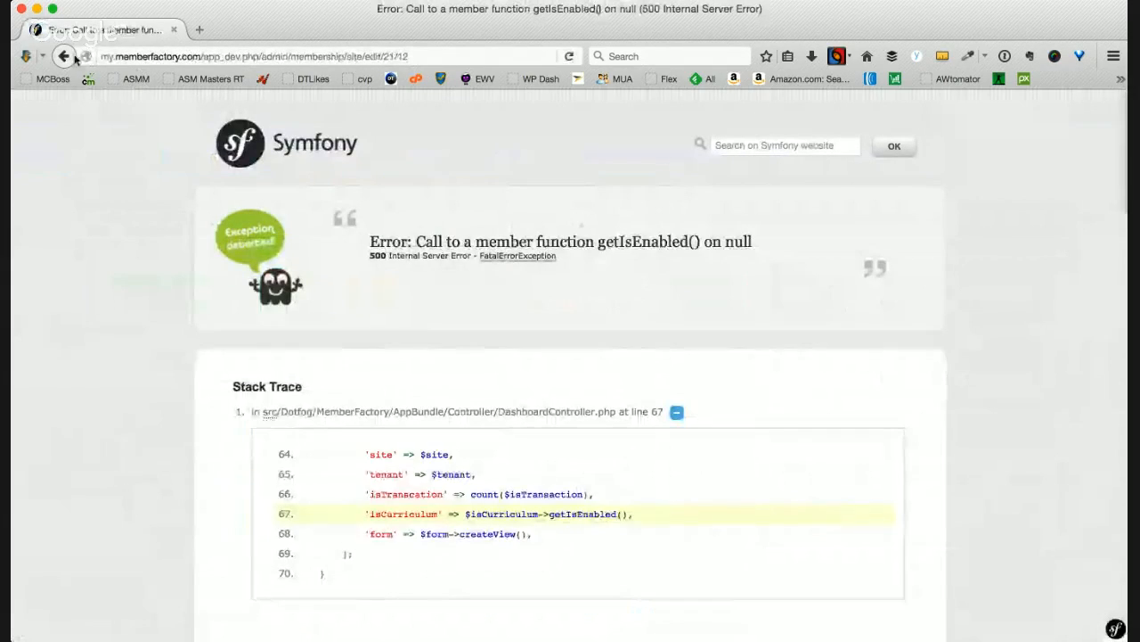
Open the content list of the wordpress basics site and review the pages in its modules.
left_click(182, 154)
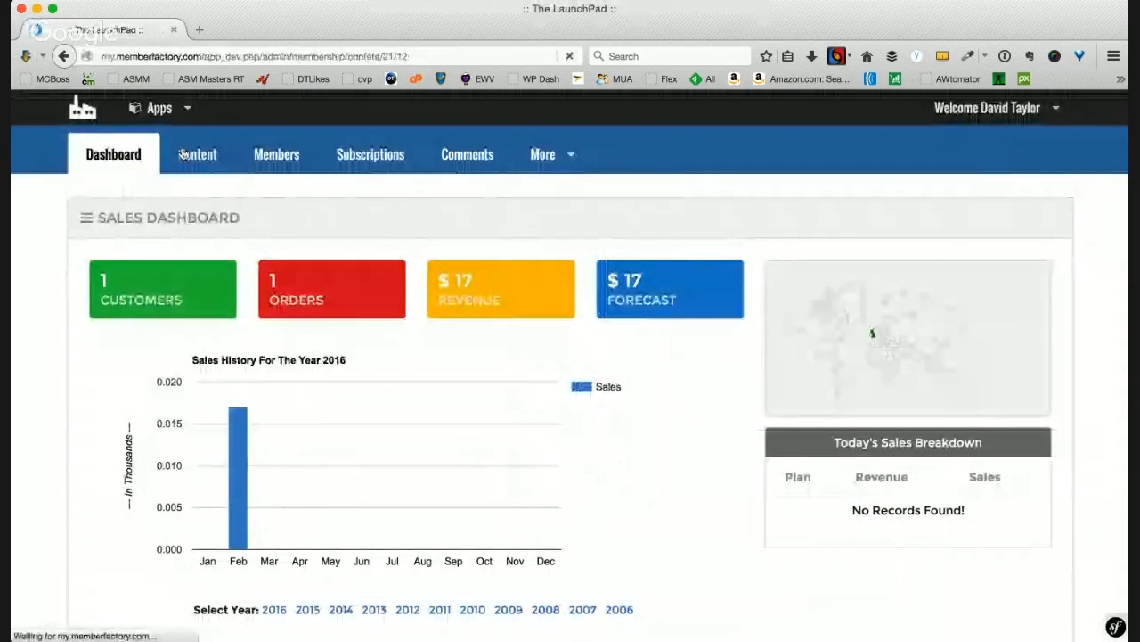
scroll(29, 334, "down", 2)
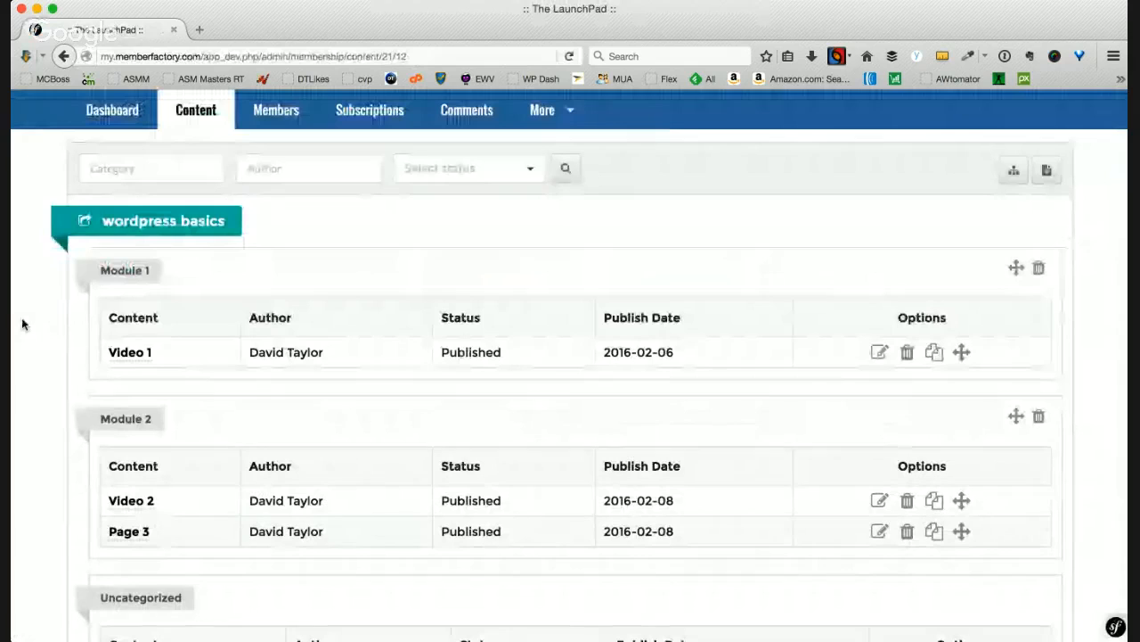
scroll(18, 337, "down", 1)
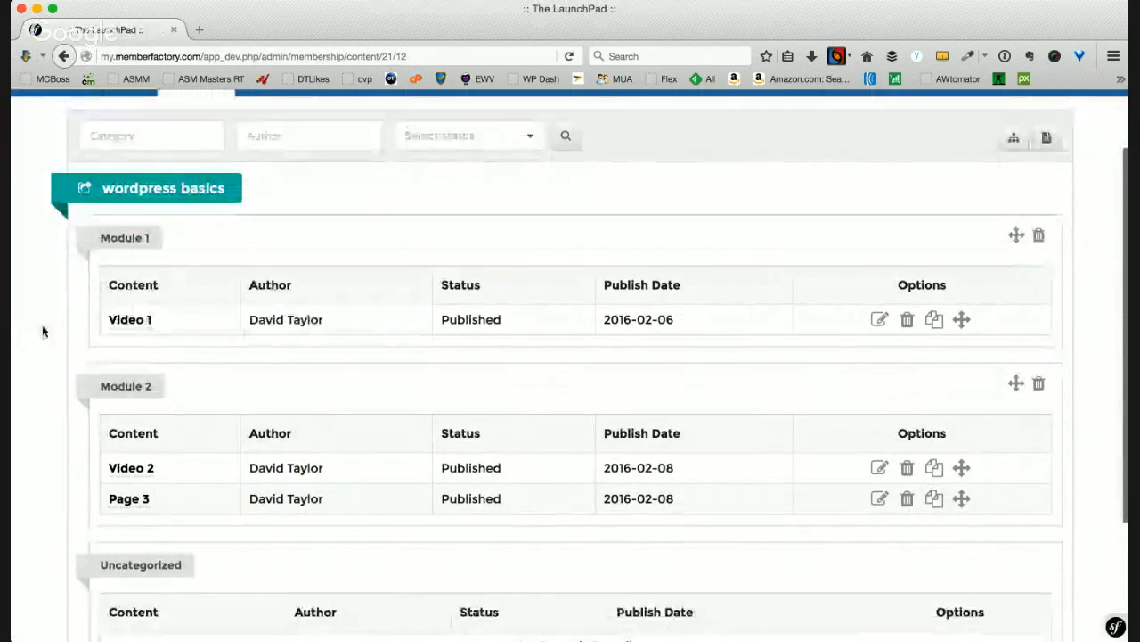
scroll(44, 335, "down", 2)
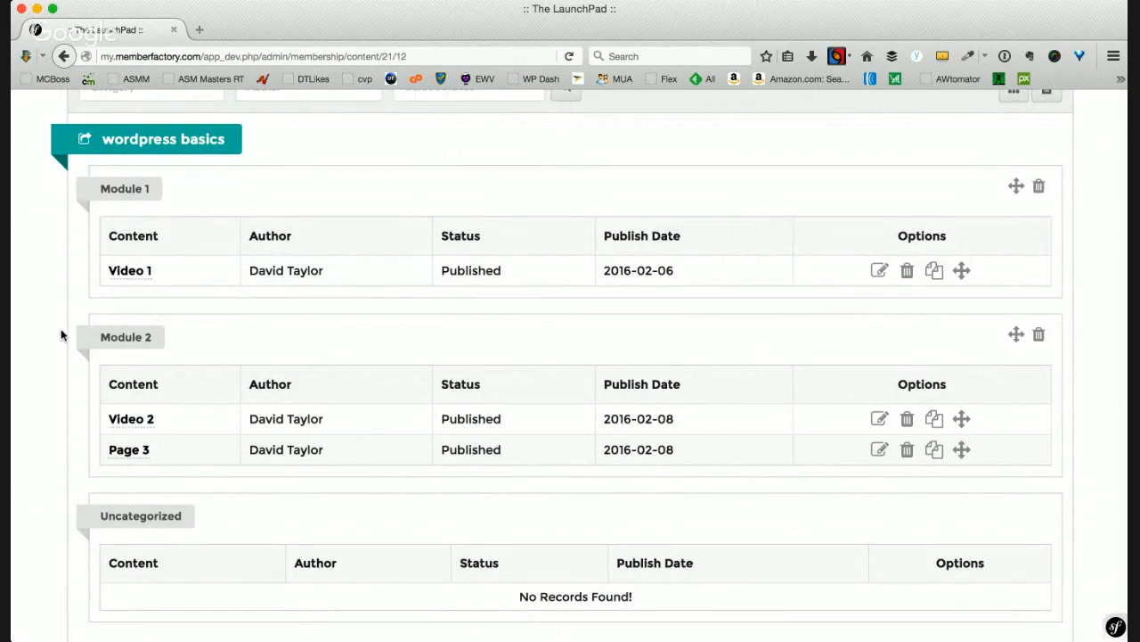
scroll(58, 241, "up", 2)
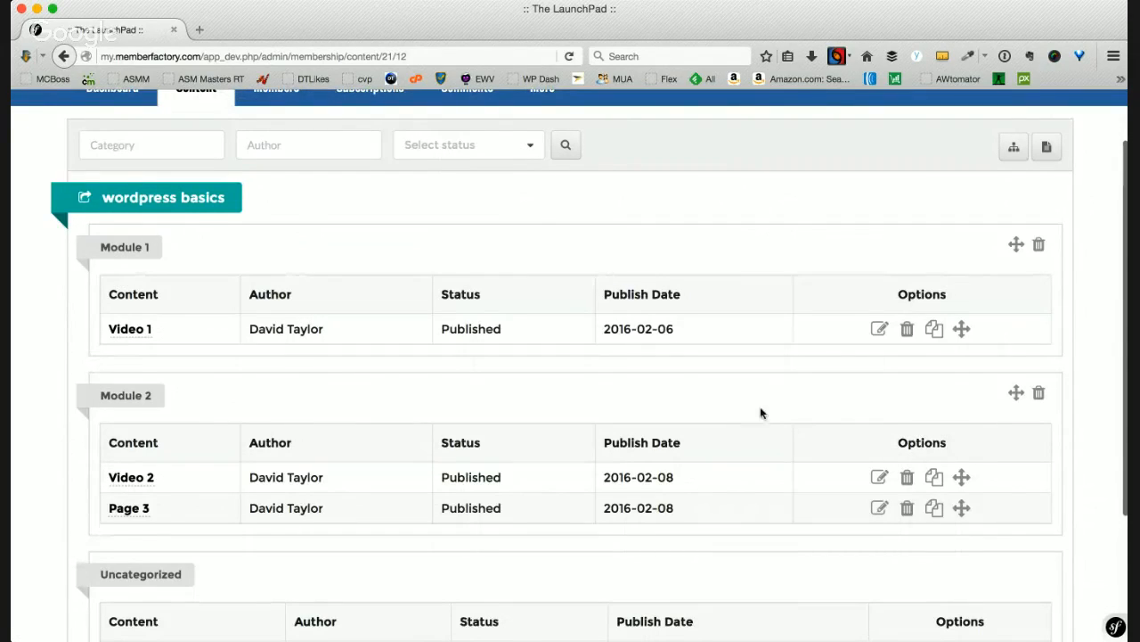
Open the Video 1 page in Module 1 for editing and review its details and body content.
left_click(879, 330)
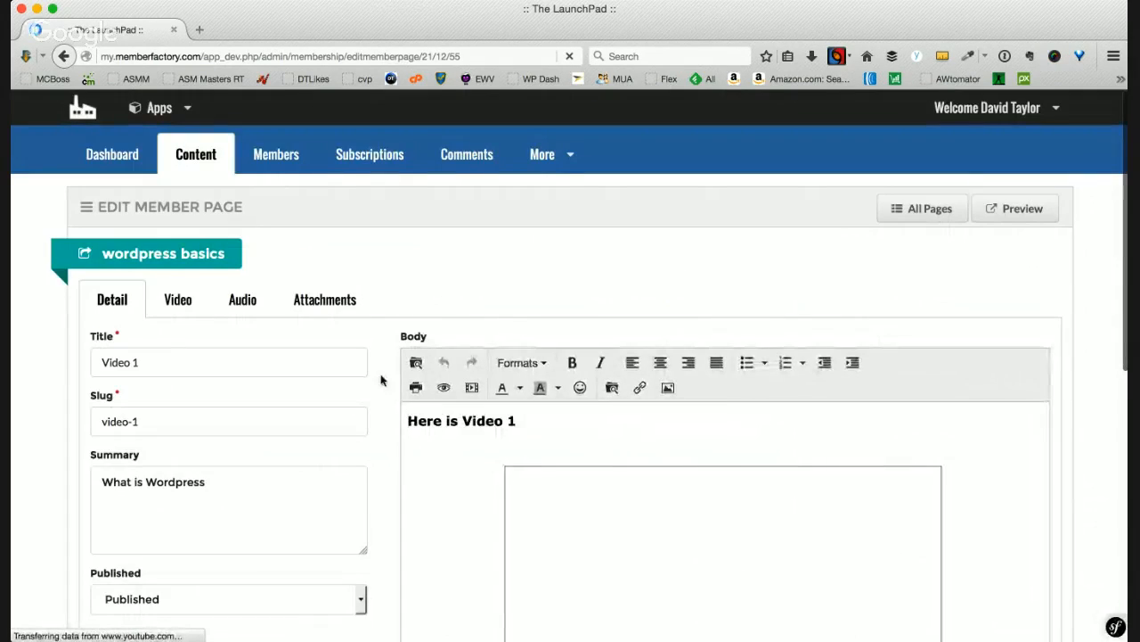
scroll(382, 382, "down", 3)
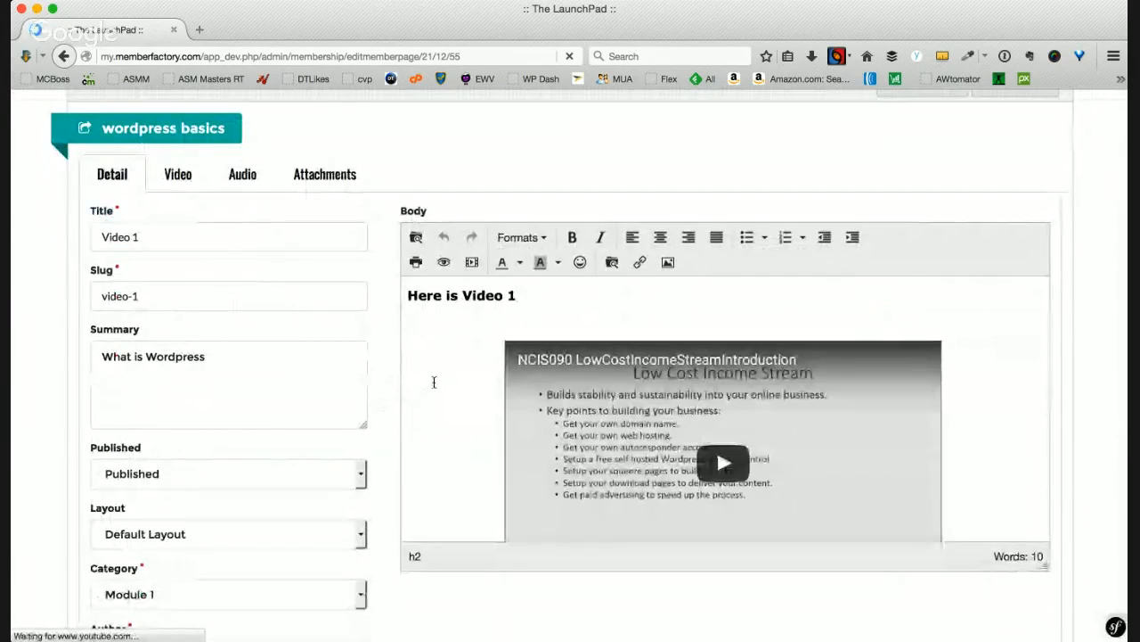
scroll(436, 375, "down", 1)
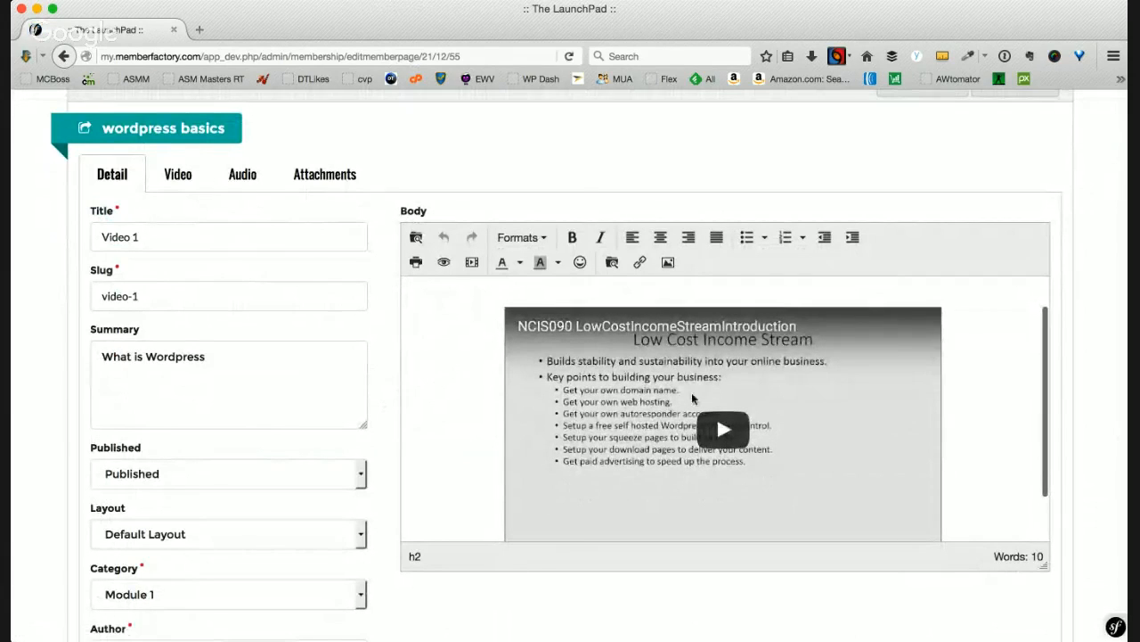
scroll(464, 438, "up", 4)
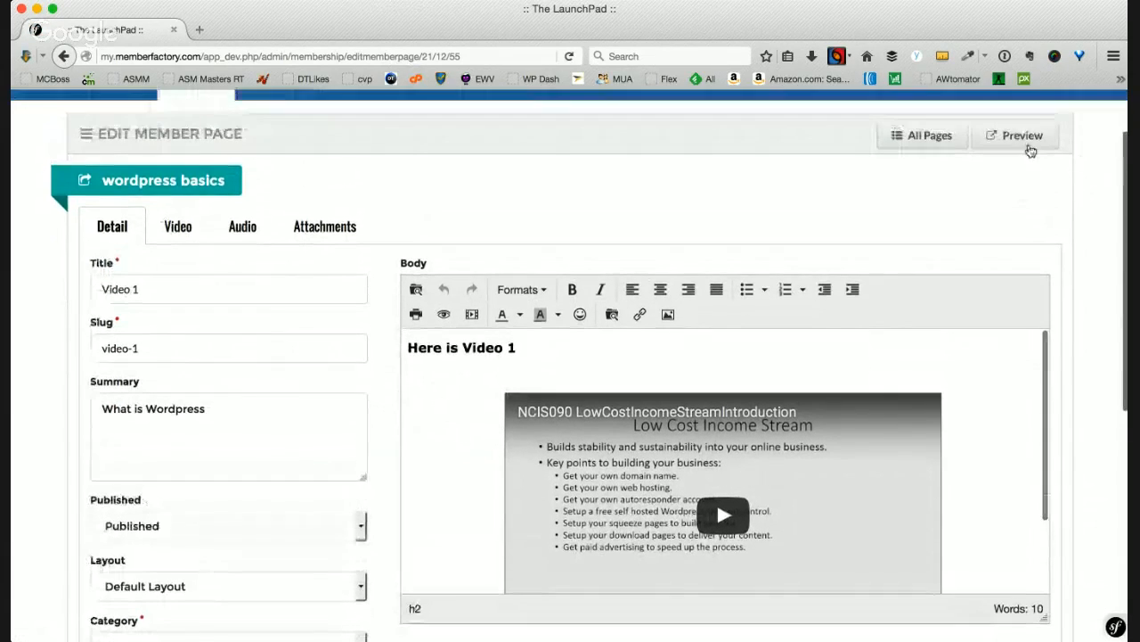
Preview the Video 1 member page and examine its navigation links, embedded video, media players and downloadable attachment.
left_click(1026, 140)
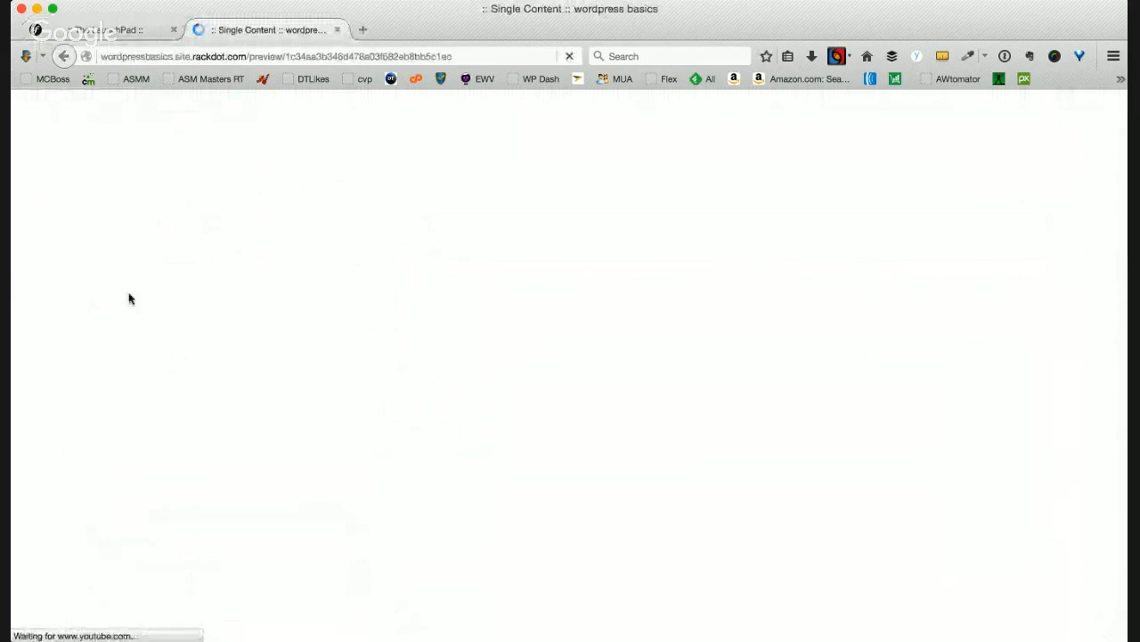
scroll(212, 298, "down", 1)
scroll(128, 305, "up", 1)
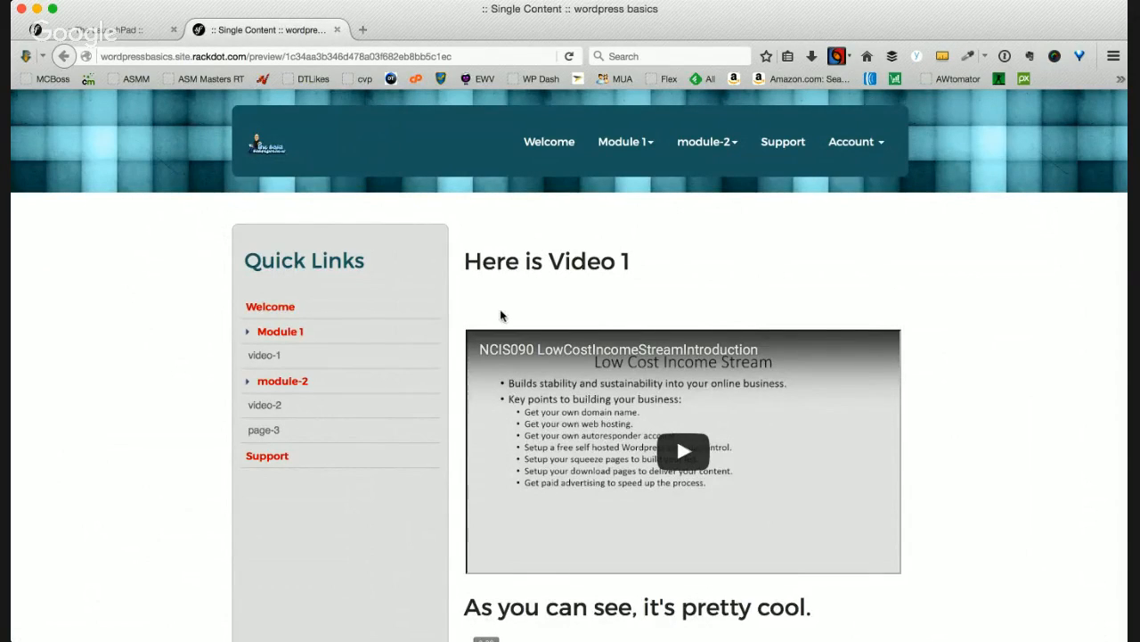
scroll(501, 315, "down", 1)
scroll(980, 478, "down", 1)
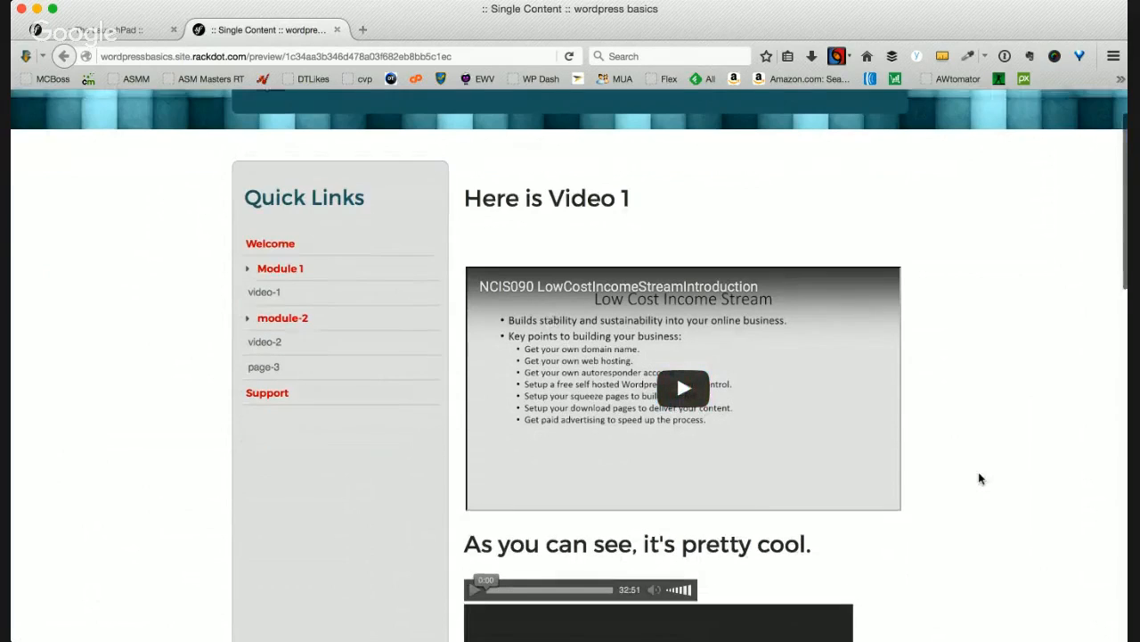
scroll(975, 472, "down", 5)
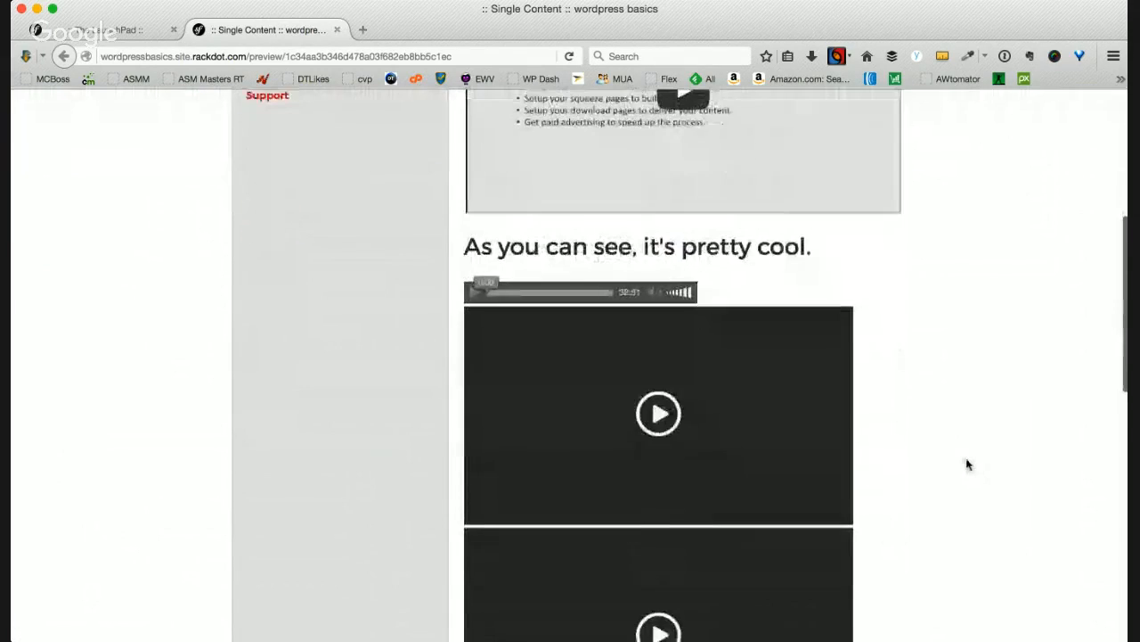
scroll(968, 465, "down", 3)
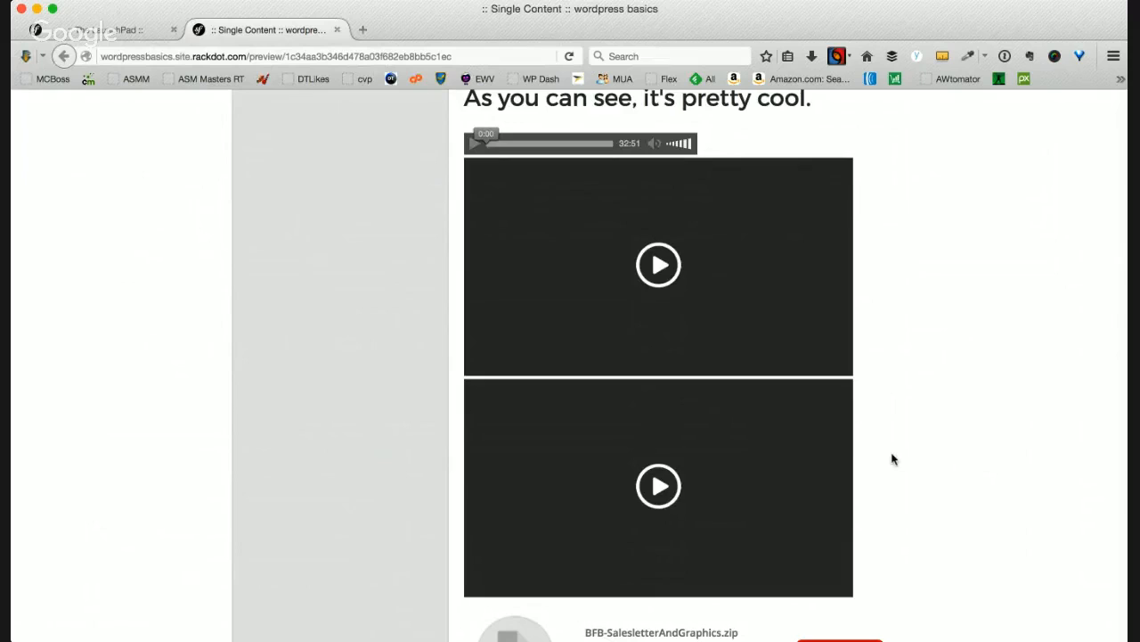
scroll(894, 459, "down", 3)
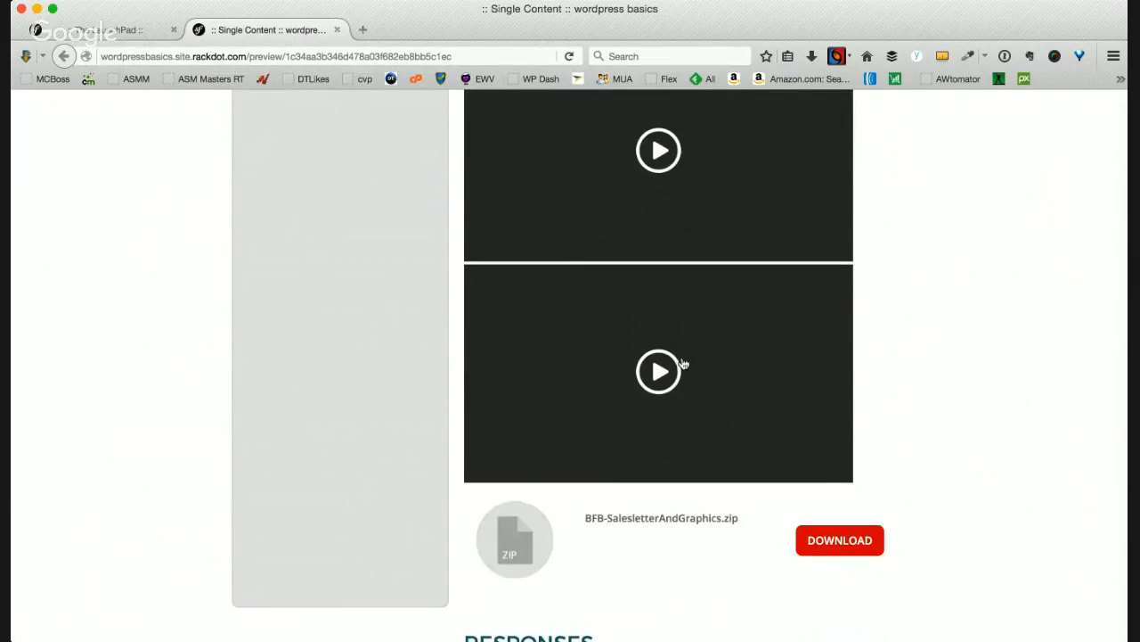
scroll(748, 539, "down", 1)
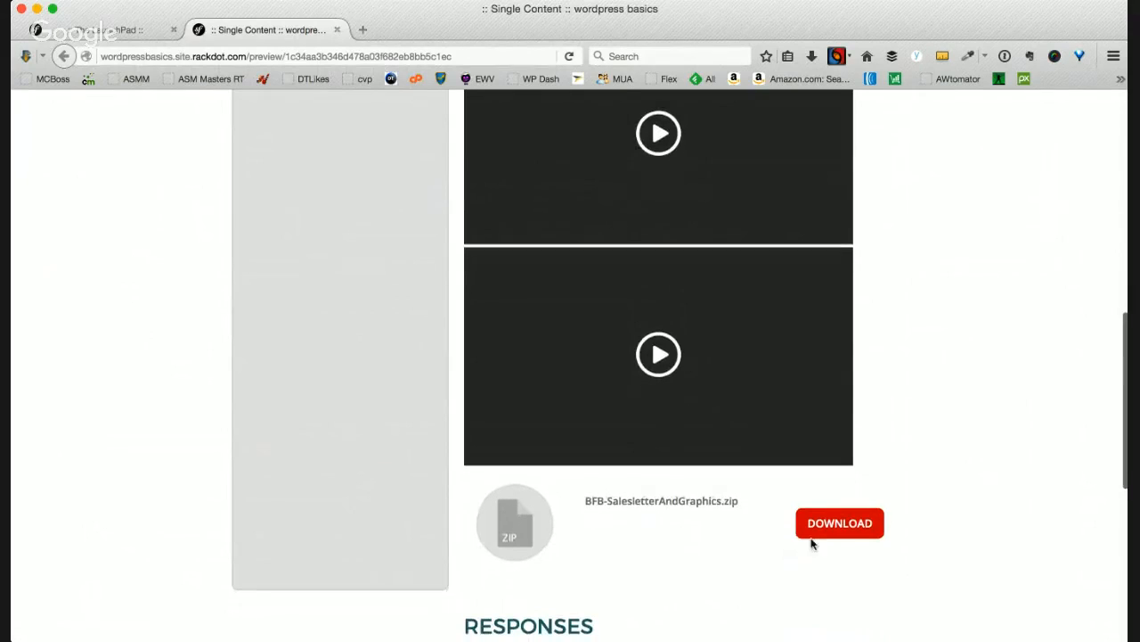
Return to editing the Video 1 page and review its video, audio and attachment files.
left_click(114, 31)
left_click(175, 226)
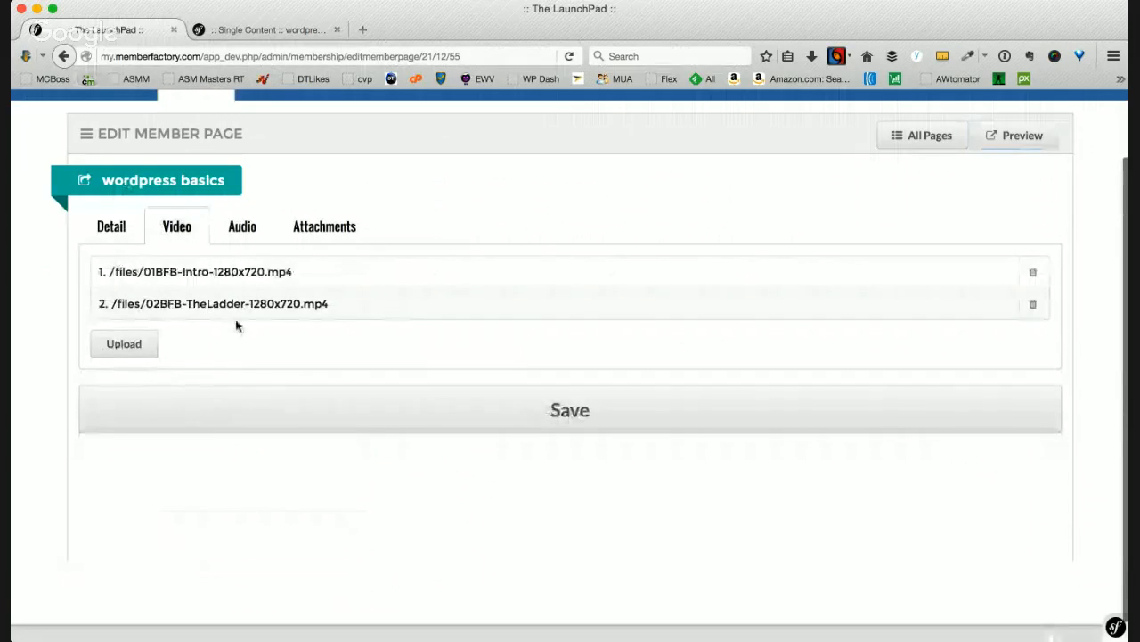
left_click(243, 231)
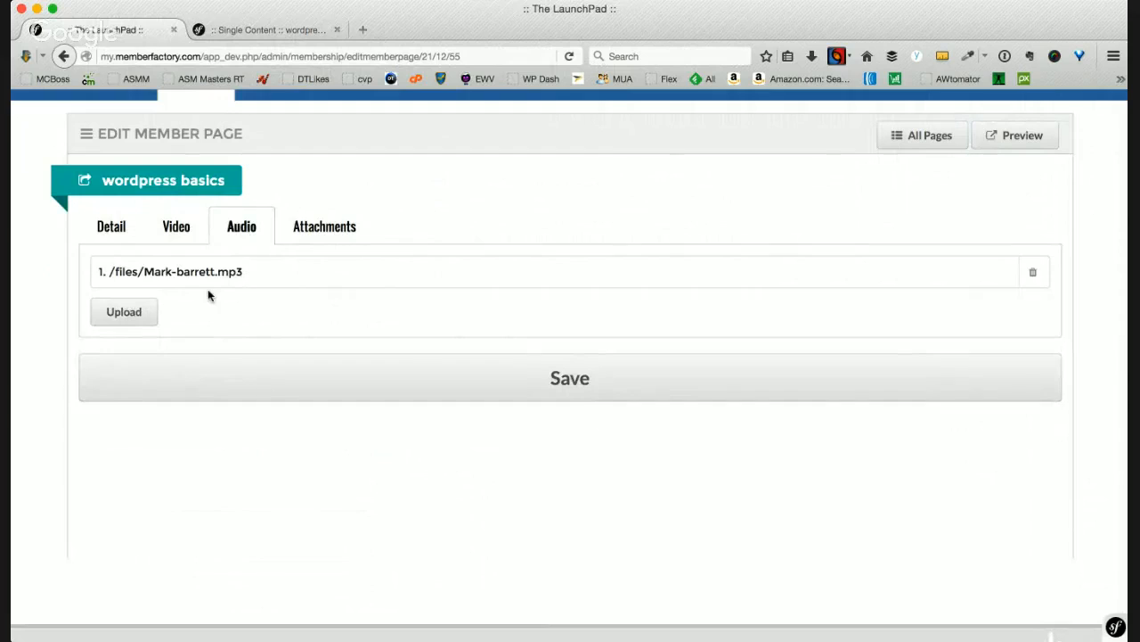
left_click(305, 230)
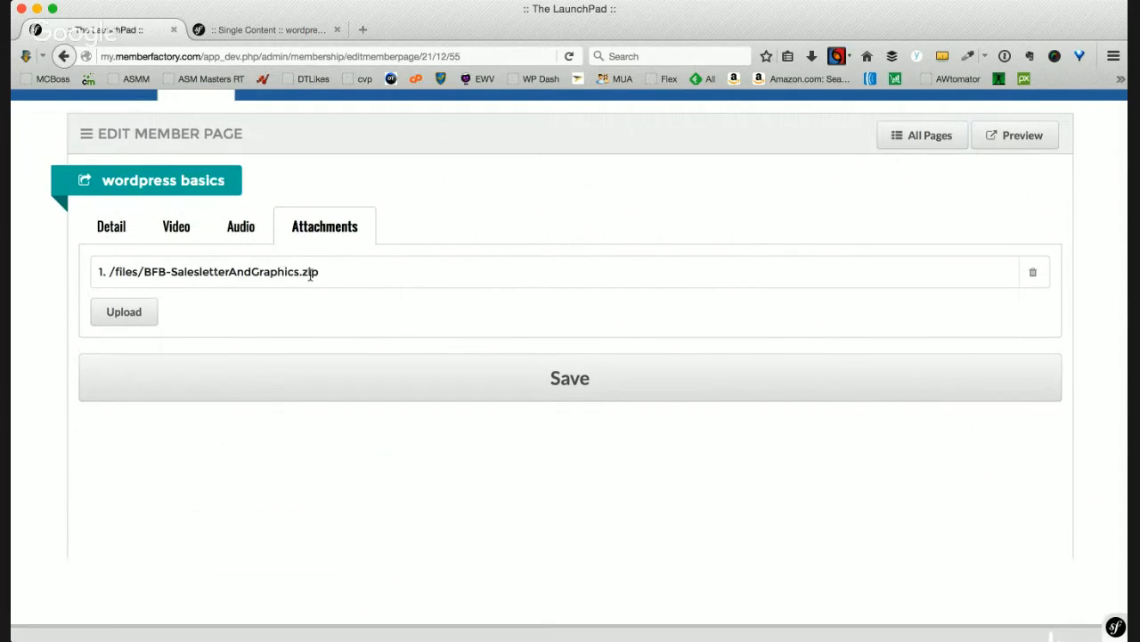
Review the Video 1 page's details, body content, comments and drip feed settings in the member page editor.
left_click(111, 228)
scroll(455, 347, "down", 8)
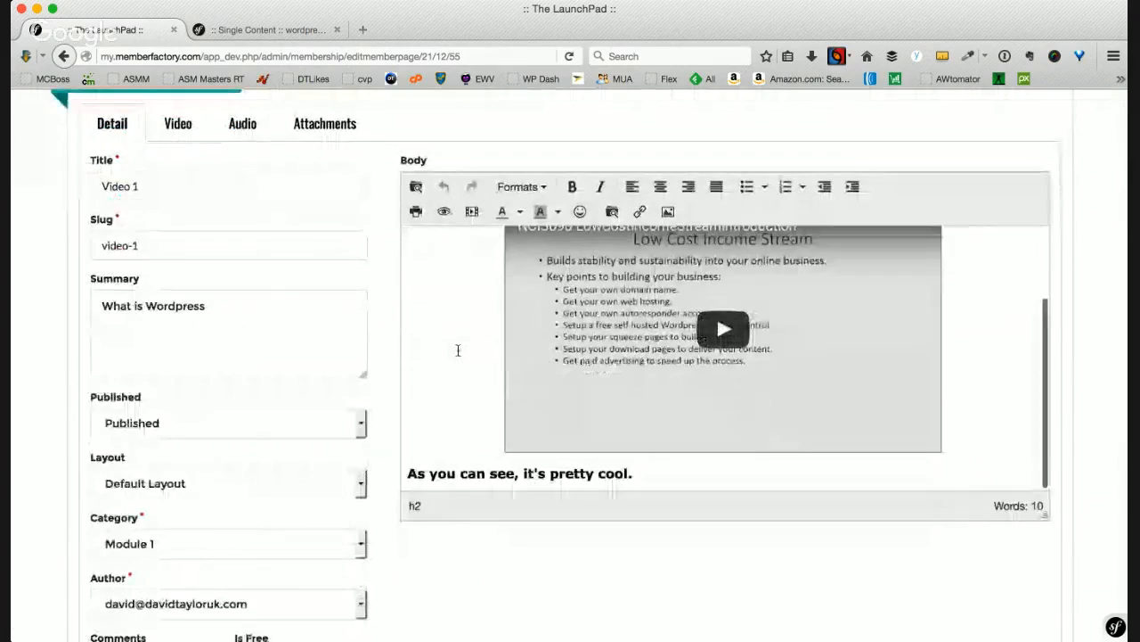
scroll(433, 222, "up", 6)
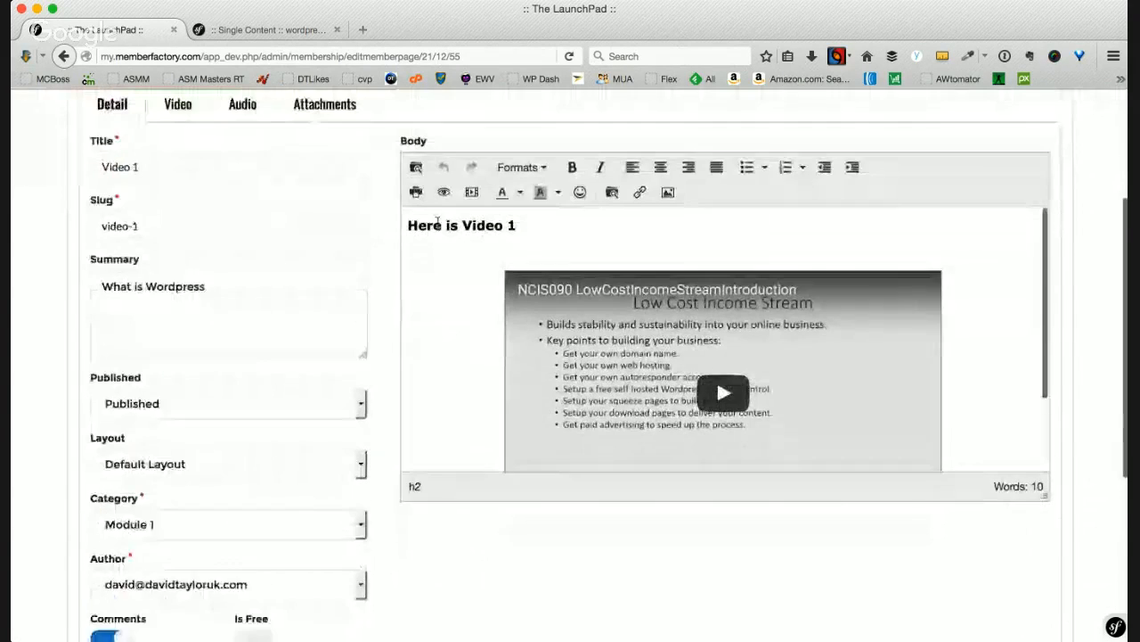
scroll(438, 224, "down", 1)
scroll(437, 225, "down", 1)
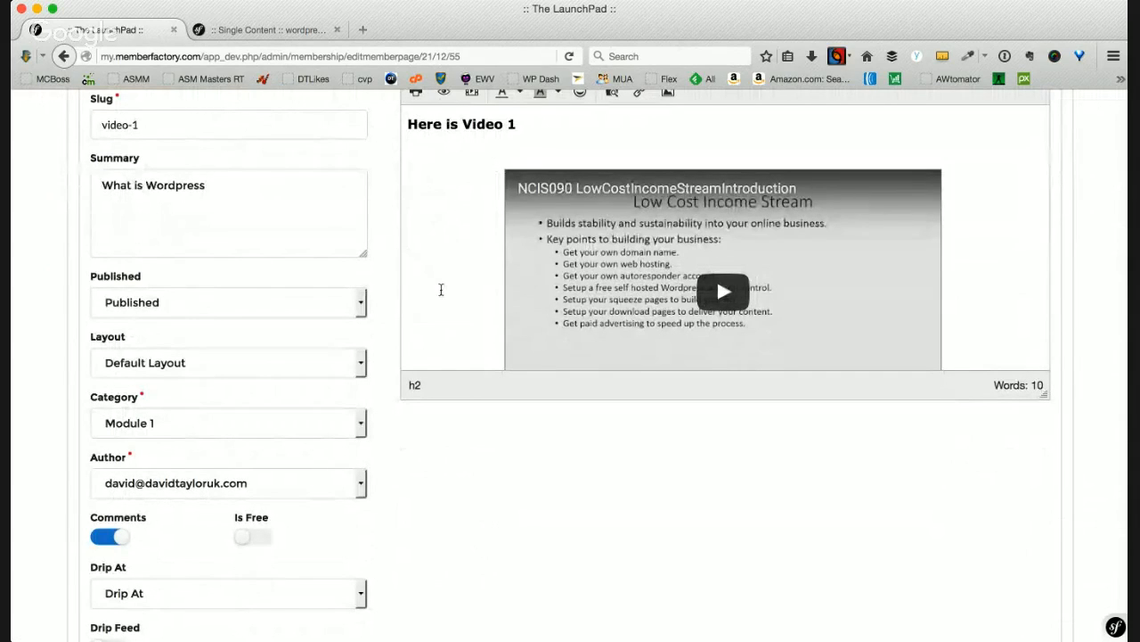
scroll(448, 321, "down", 3)
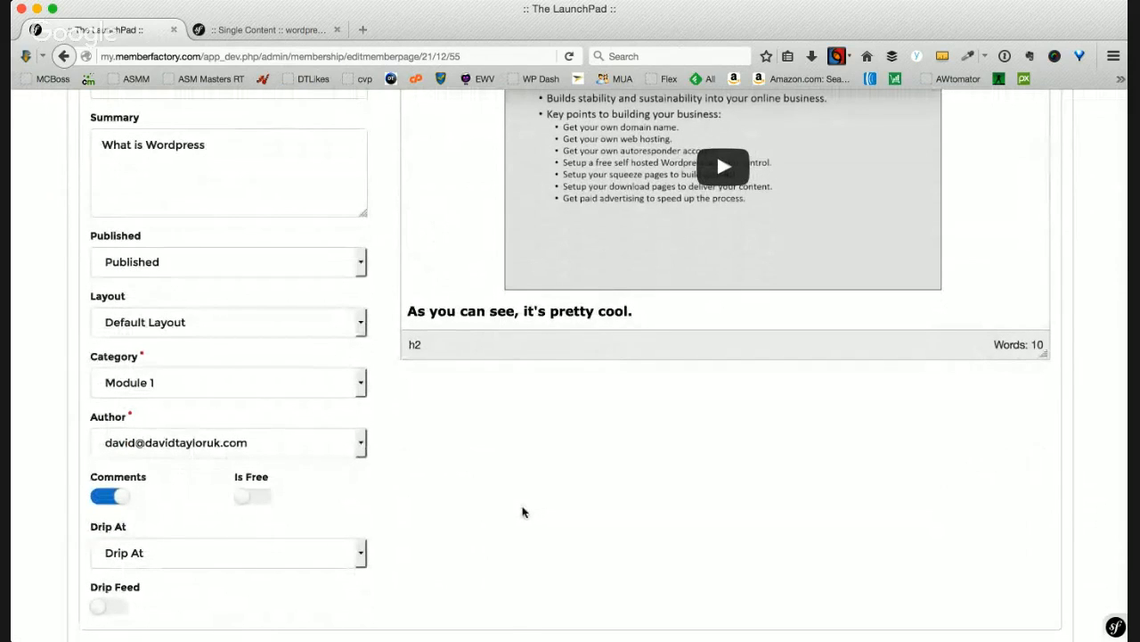
scroll(523, 509, "up", 5)
scroll(441, 398, "up", 3)
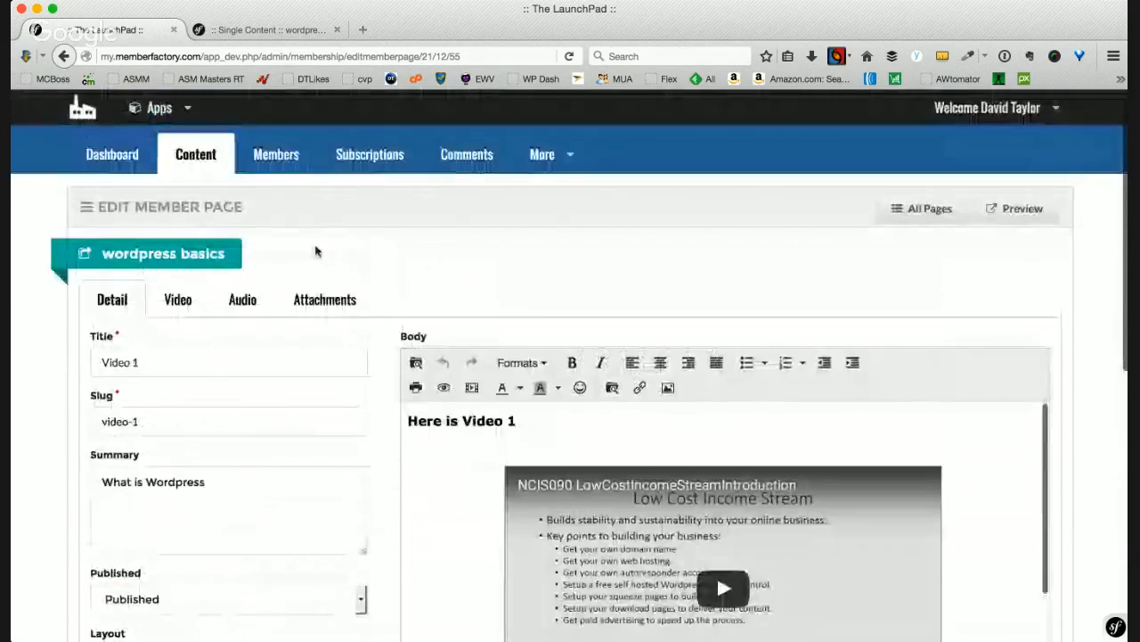
Switch to the site preview and examine the video-2 and page-3 member pages under module-2.
left_click(258, 30)
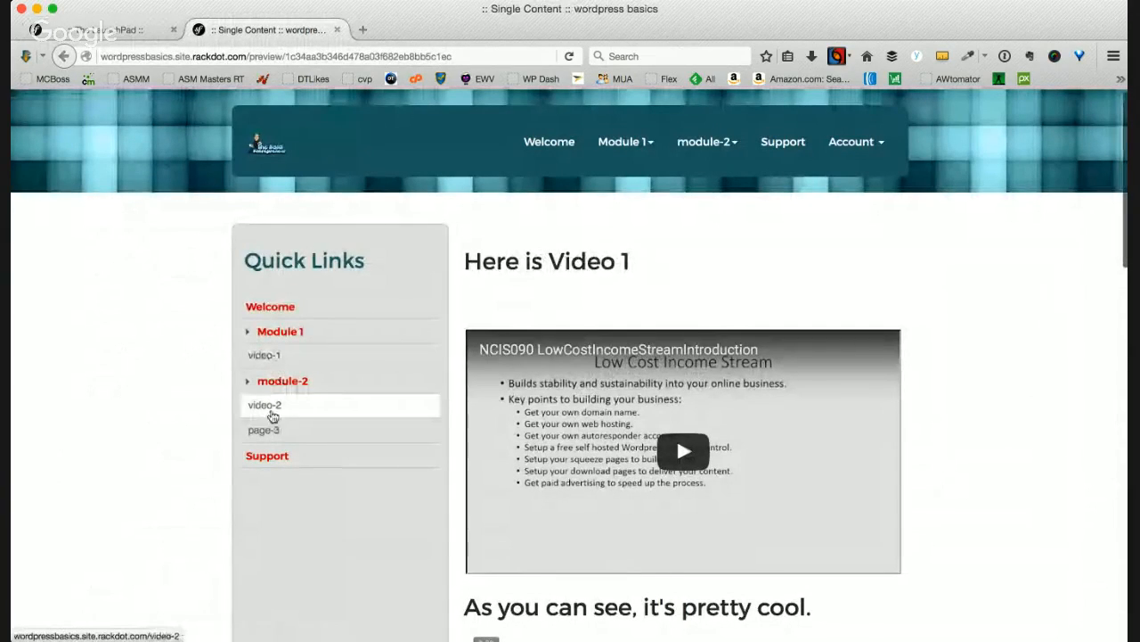
left_click(265, 406)
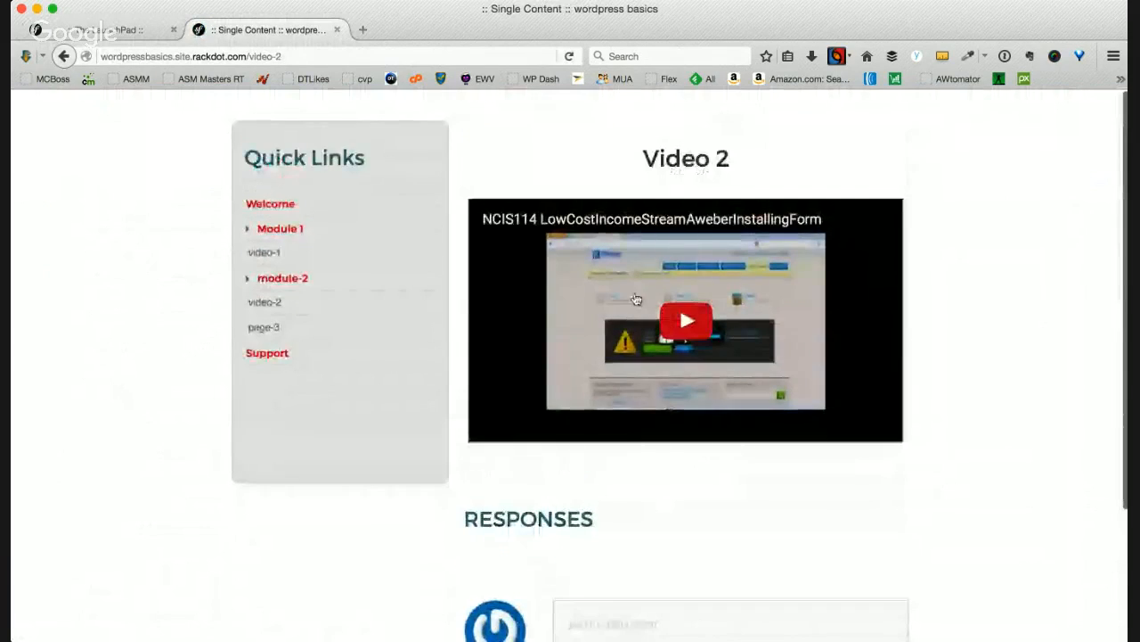
scroll(160, 316, "down", 1)
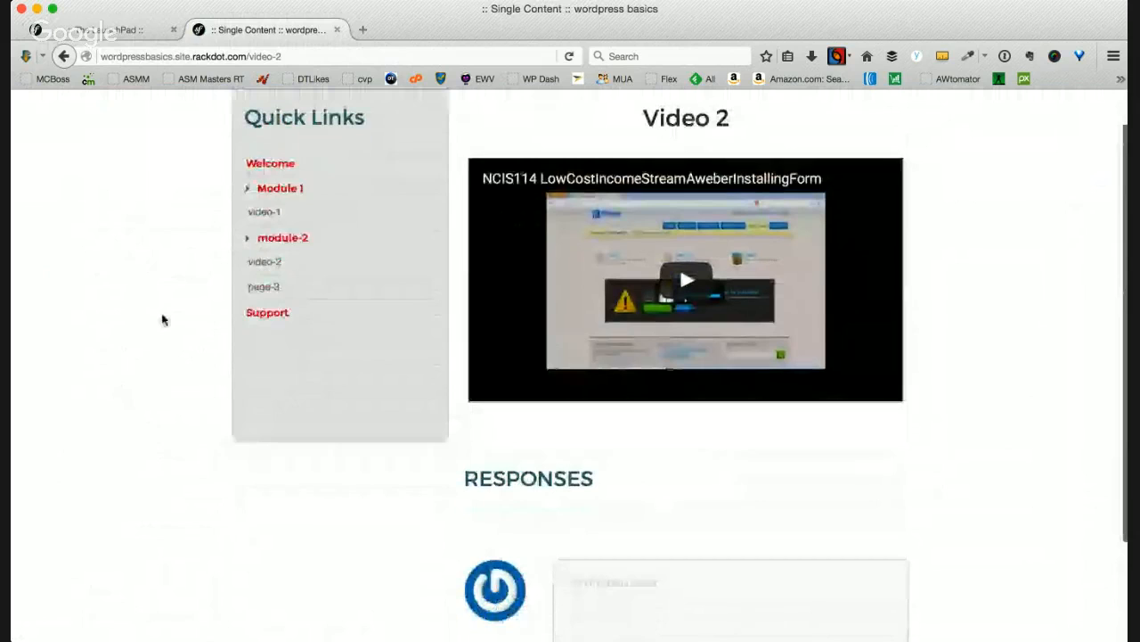
left_click(251, 292)
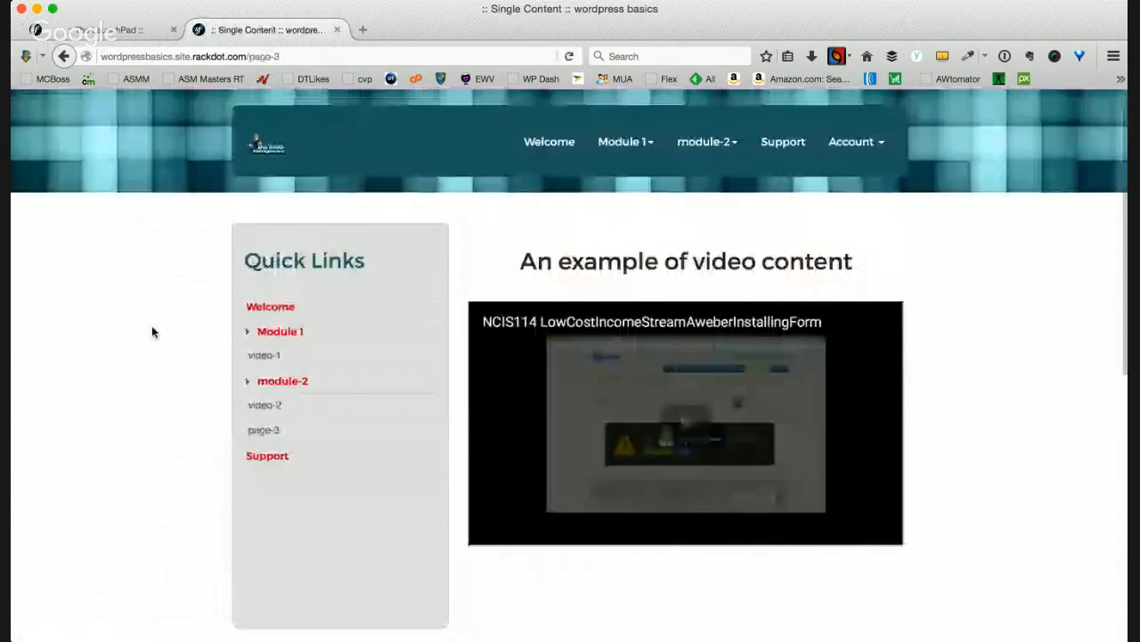
scroll(152, 331, "down", 6)
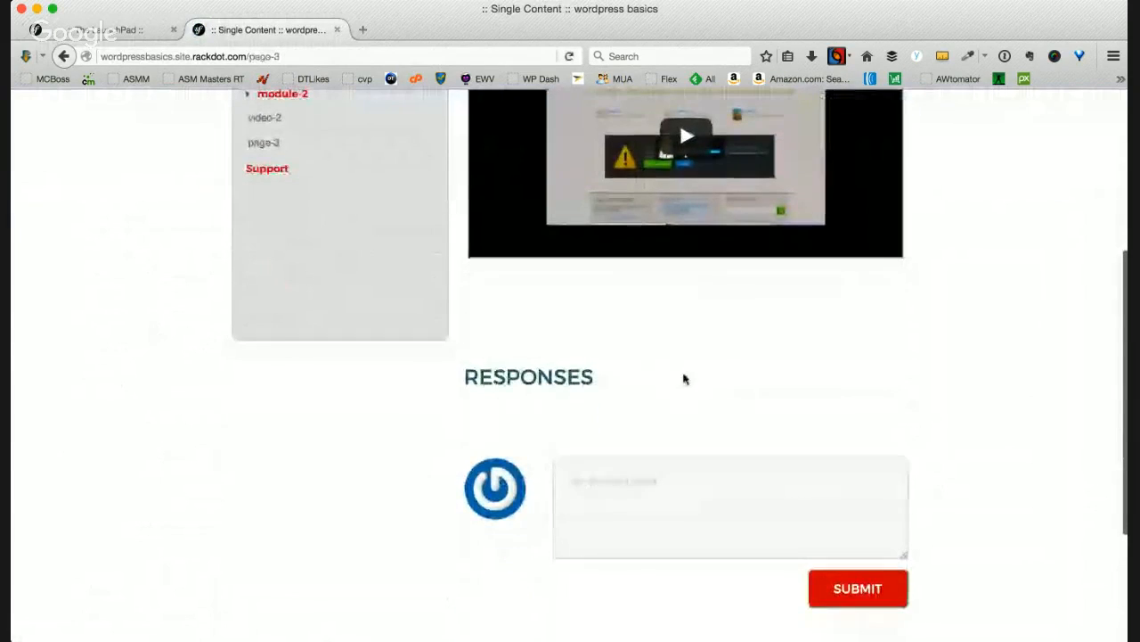
scroll(137, 343, "up", 4)
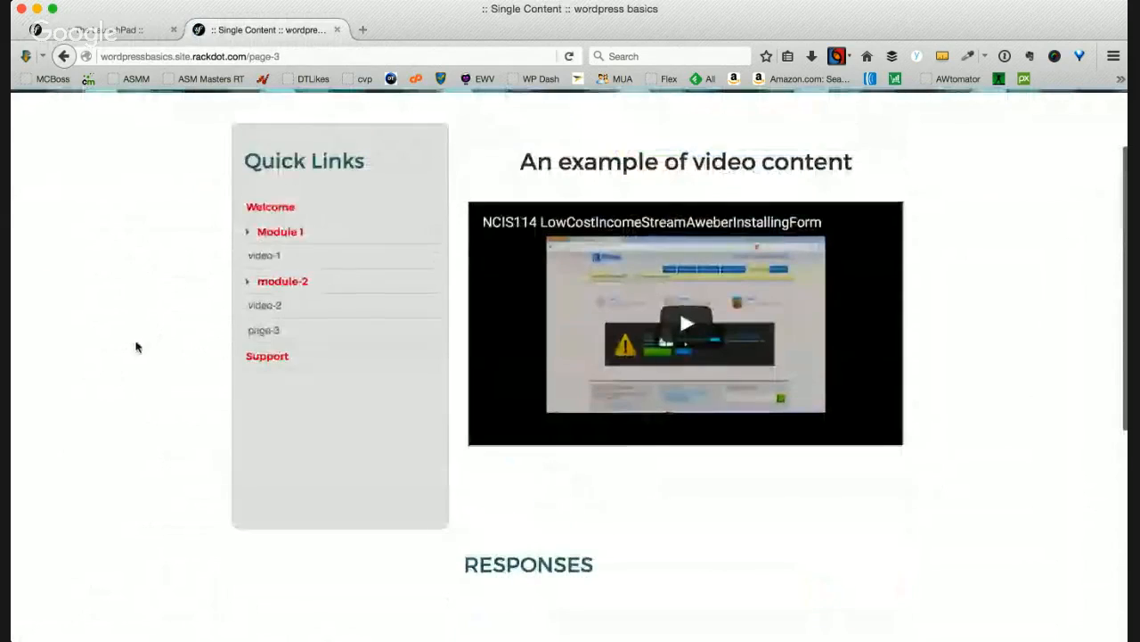
Open the video-1 member page from the Quick Links and look through its media and downloadable attachment.
left_click(262, 257)
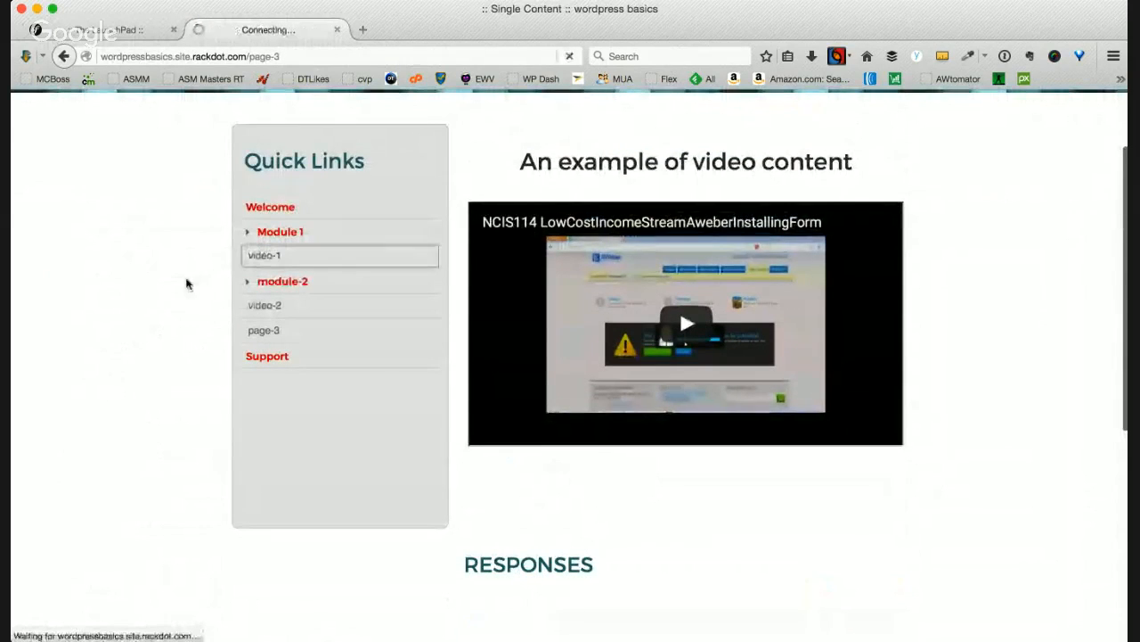
scroll(150, 314, "down", 8)
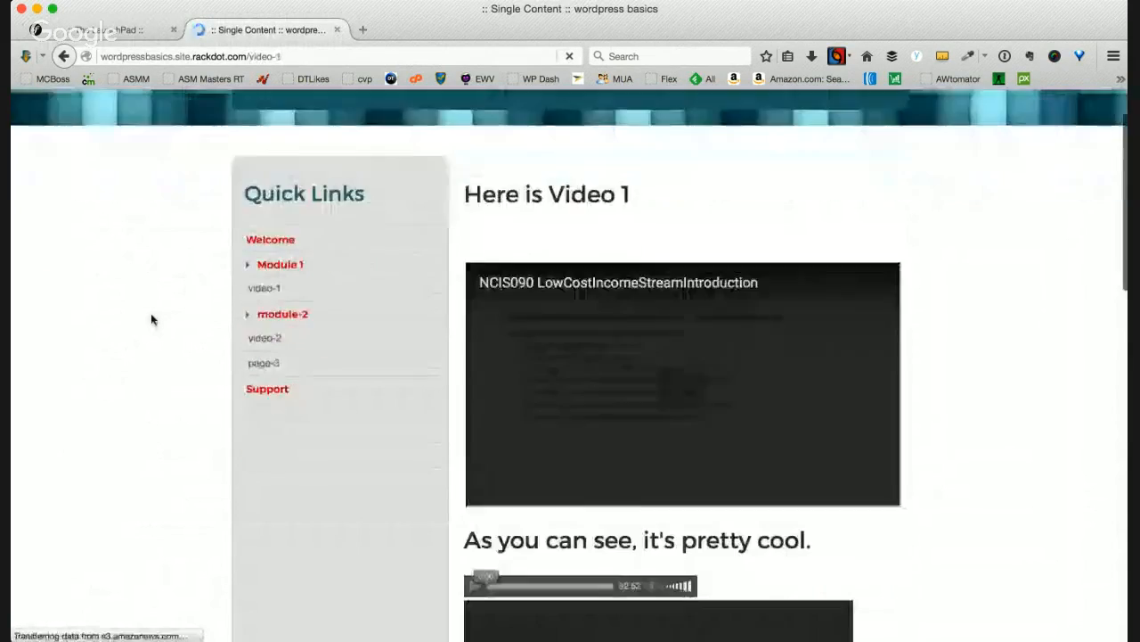
scroll(150, 316, "down", 10)
scroll(150, 317, "up", 15)
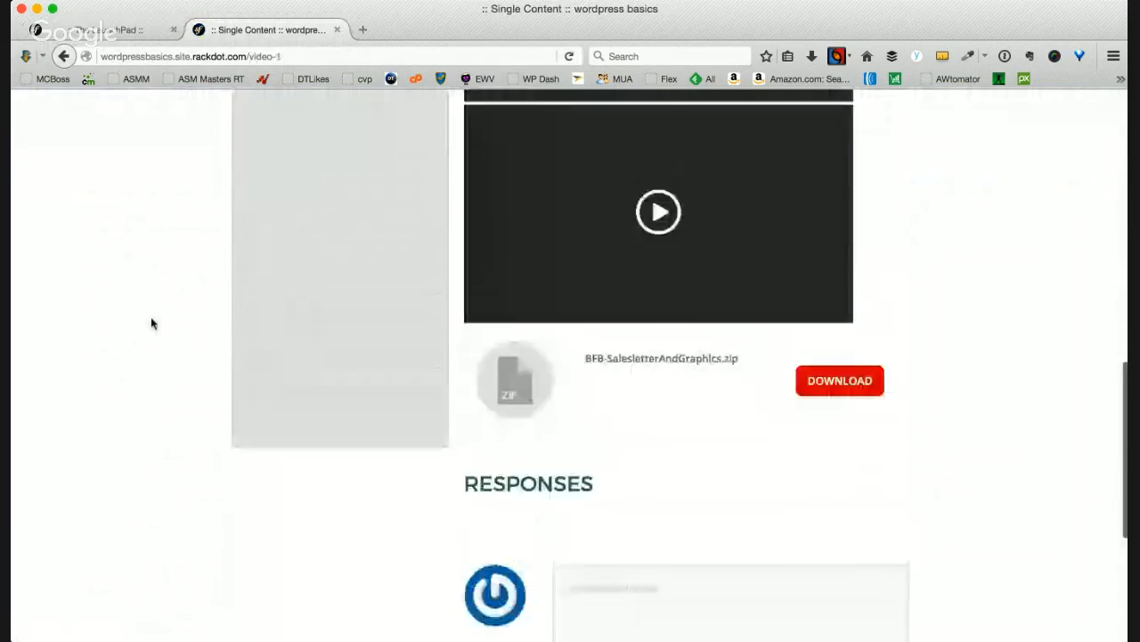
Open the site's Welcome page and review its video, welcome text and member discussion.
scroll(148, 324, "up", 2)
left_click(268, 296)
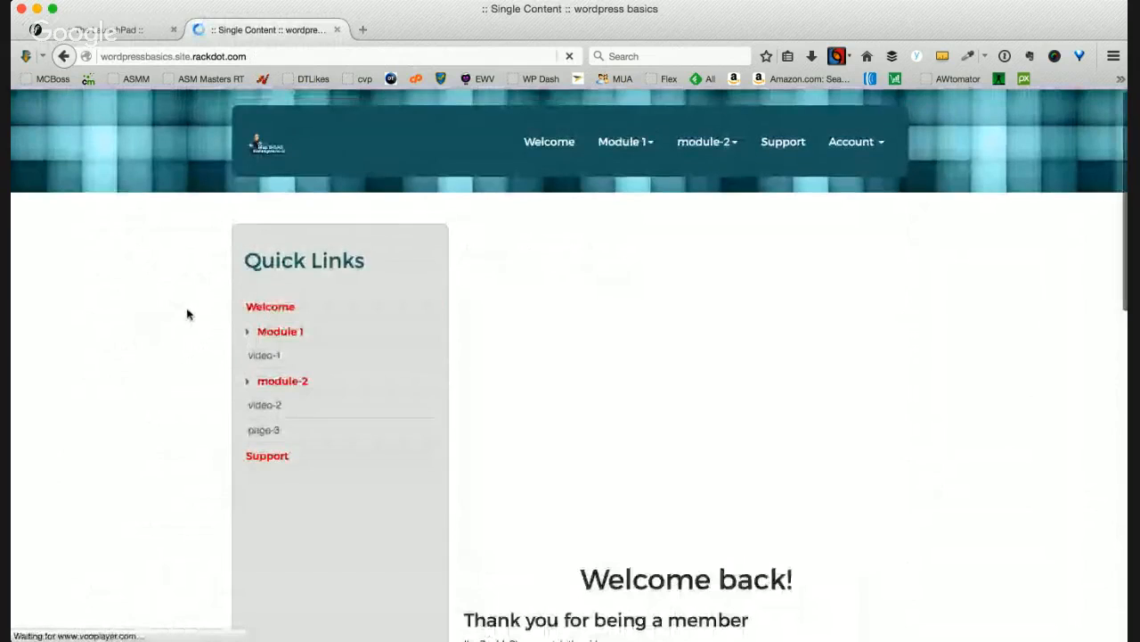
scroll(187, 313, "down", 5)
scroll(187, 314, "up", 2)
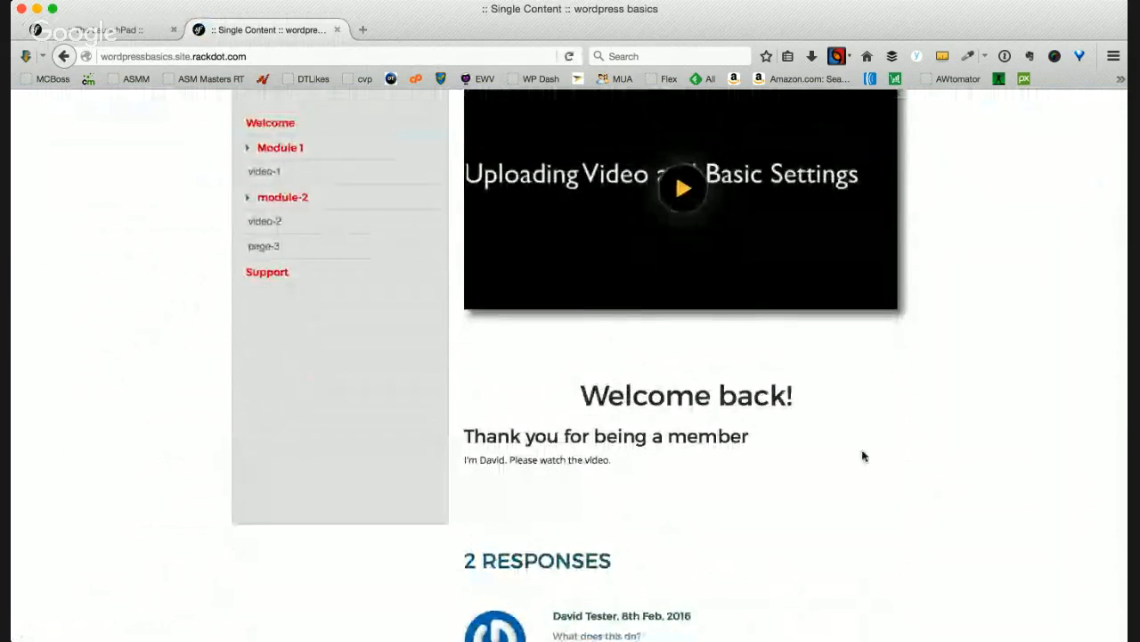
scroll(511, 409, "down", 4)
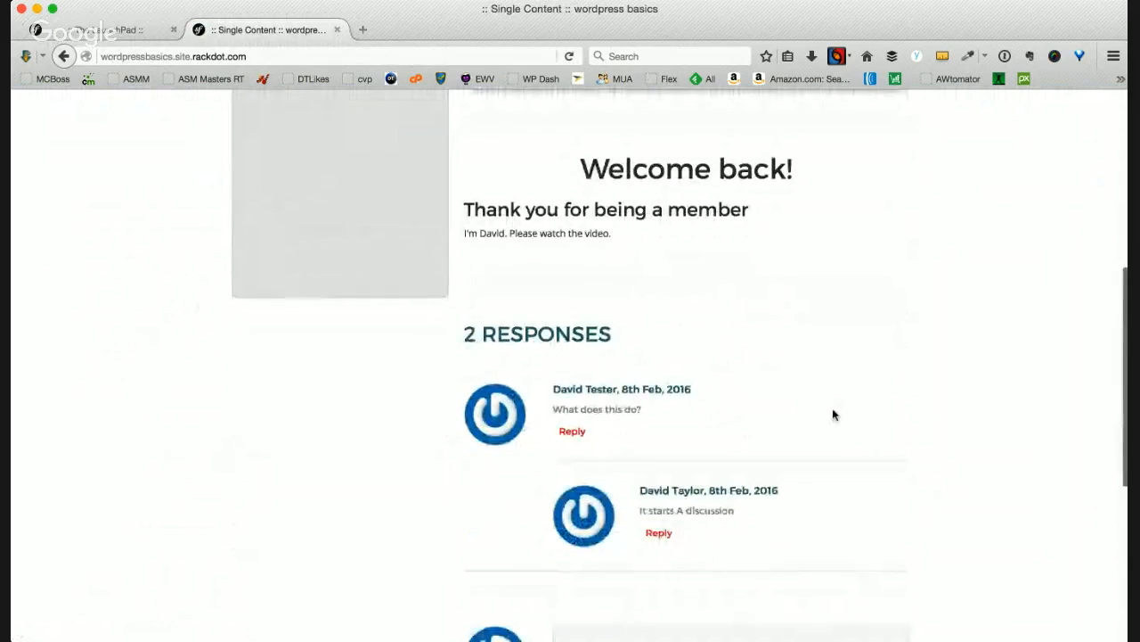
scroll(833, 414, "down", 1)
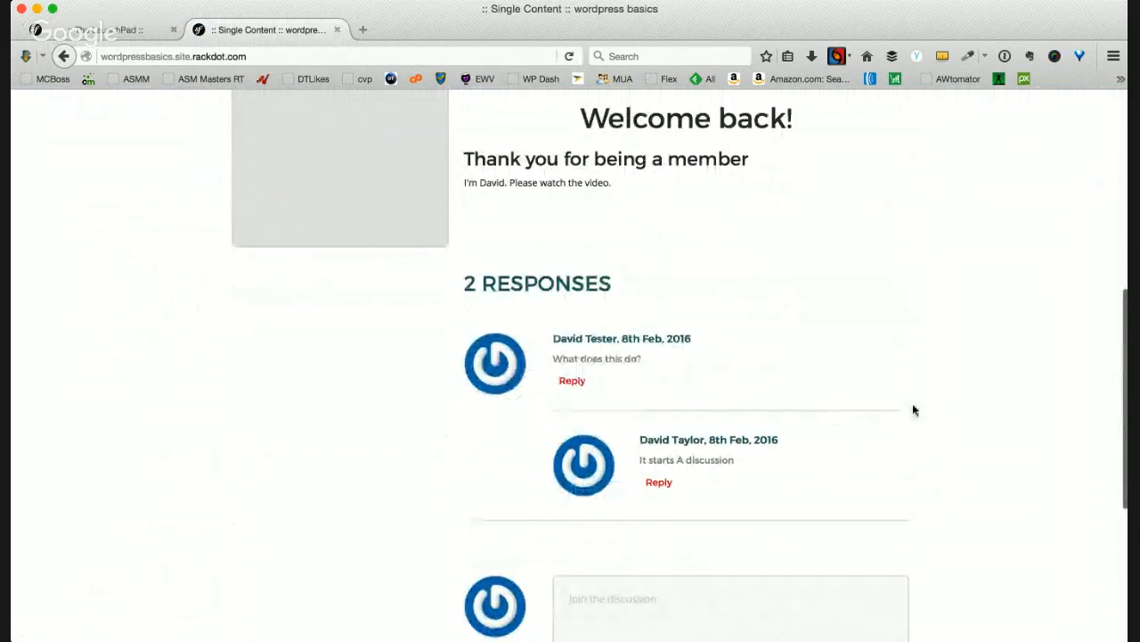
scroll(913, 409, "down", 2)
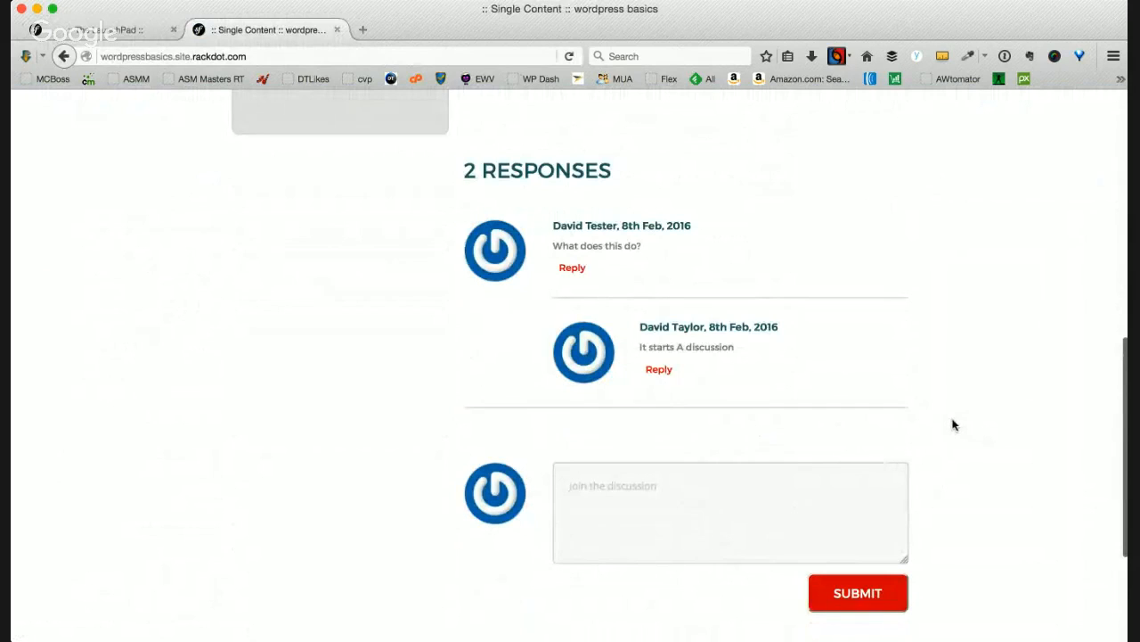
scroll(951, 424, "up", 6)
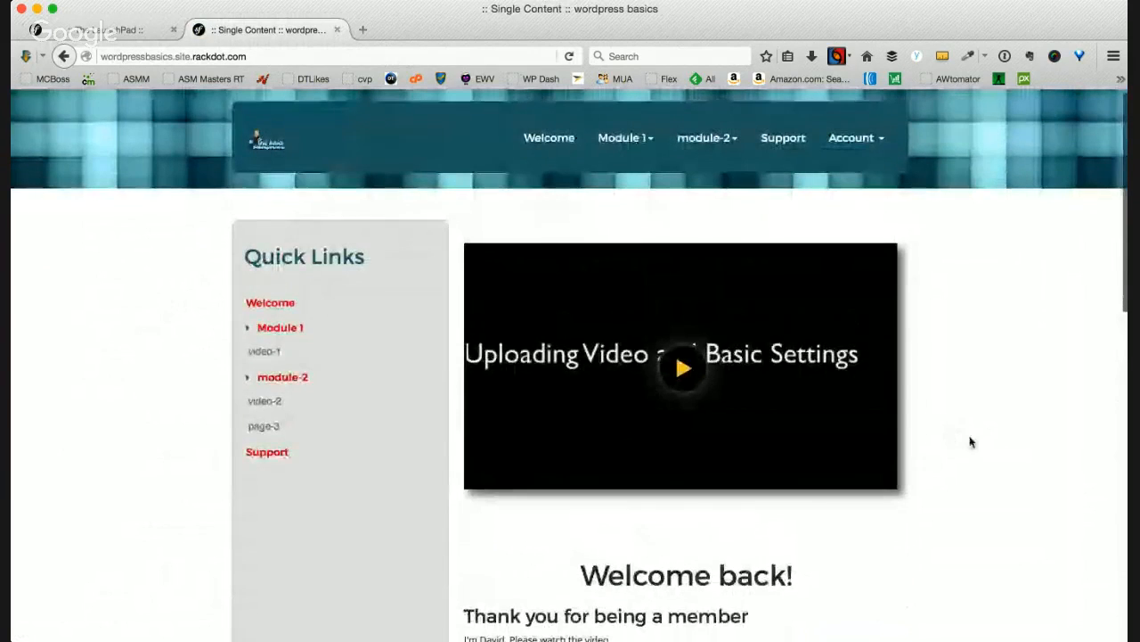
Return to the site administration and open the list of static pages for the wordpress basics site.
left_click(116, 31)
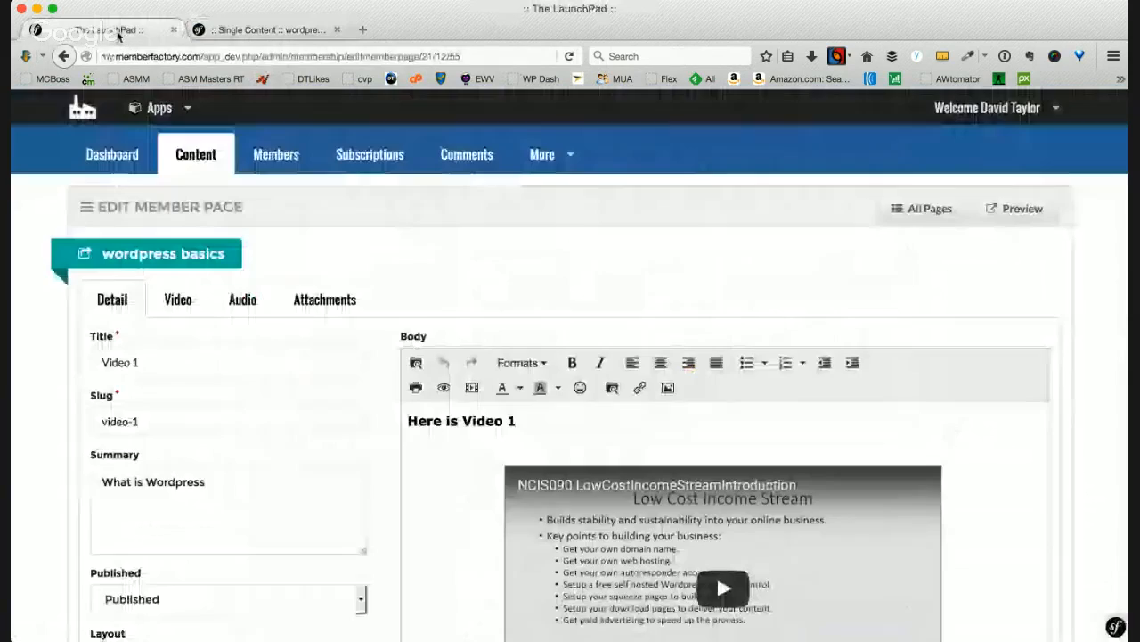
left_click(542, 154)
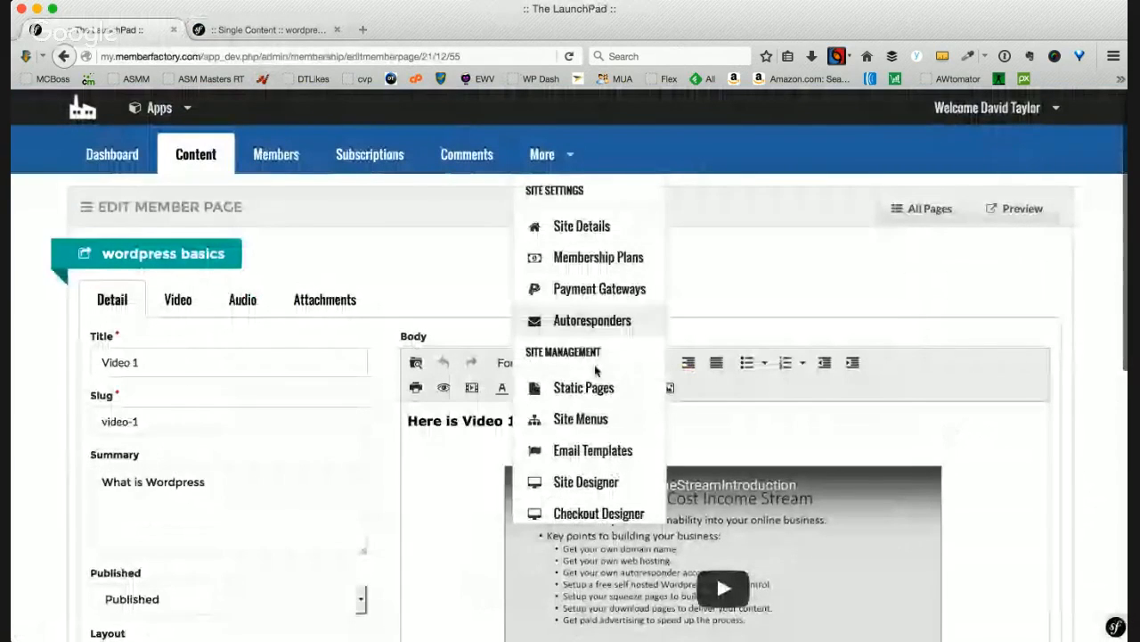
left_click(590, 387)
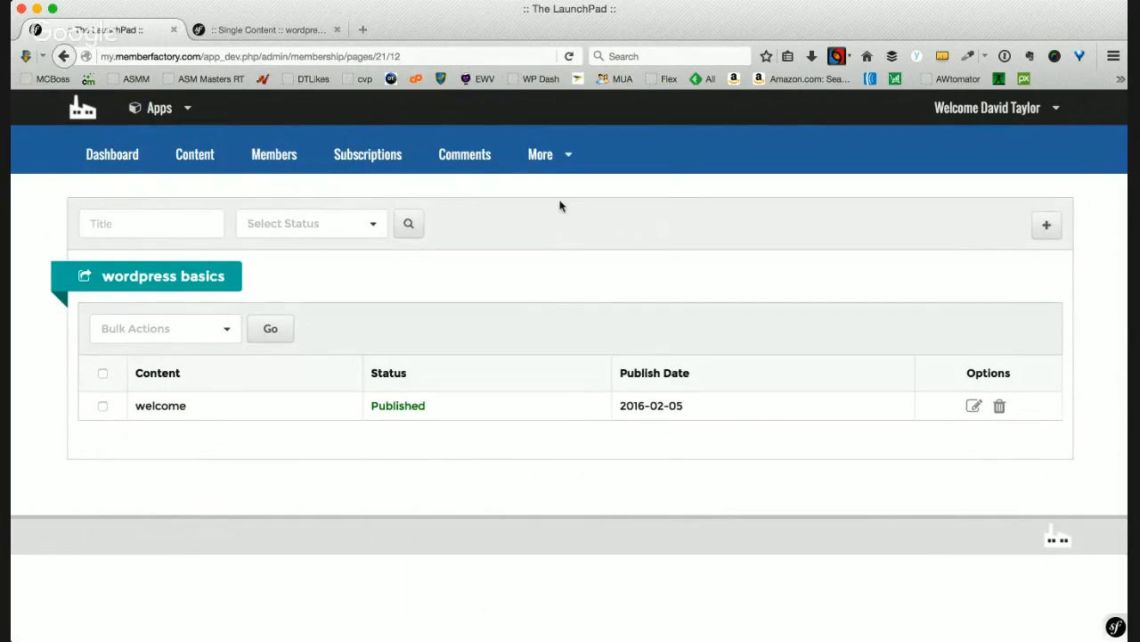
Review the members list and open the payment history of the Basic plan subscription.
left_click(287, 155)
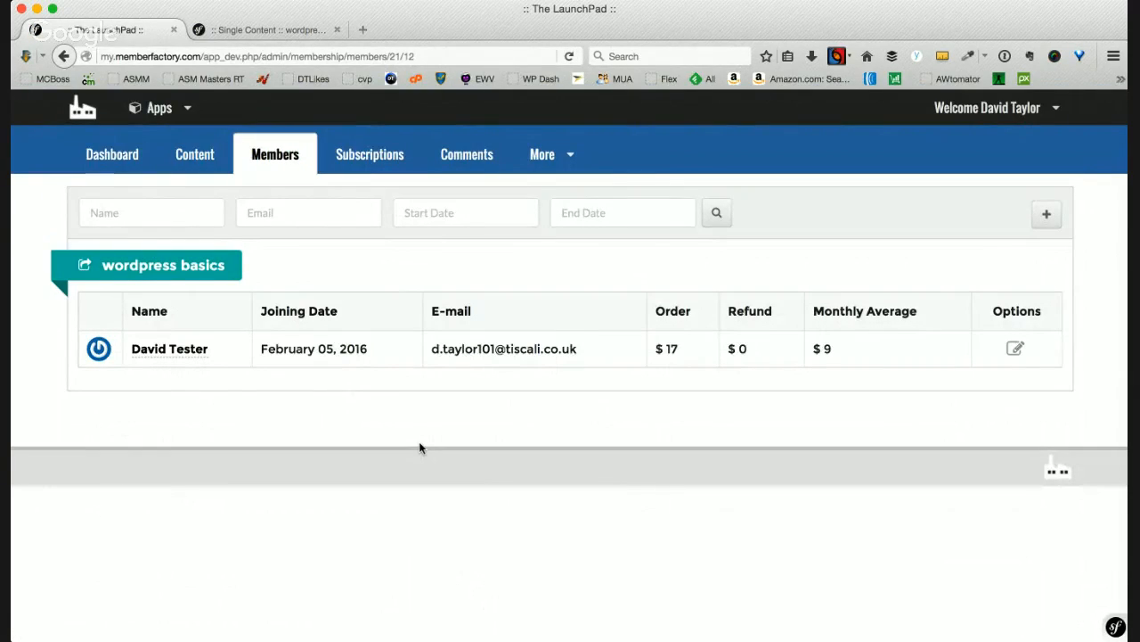
left_click(375, 167)
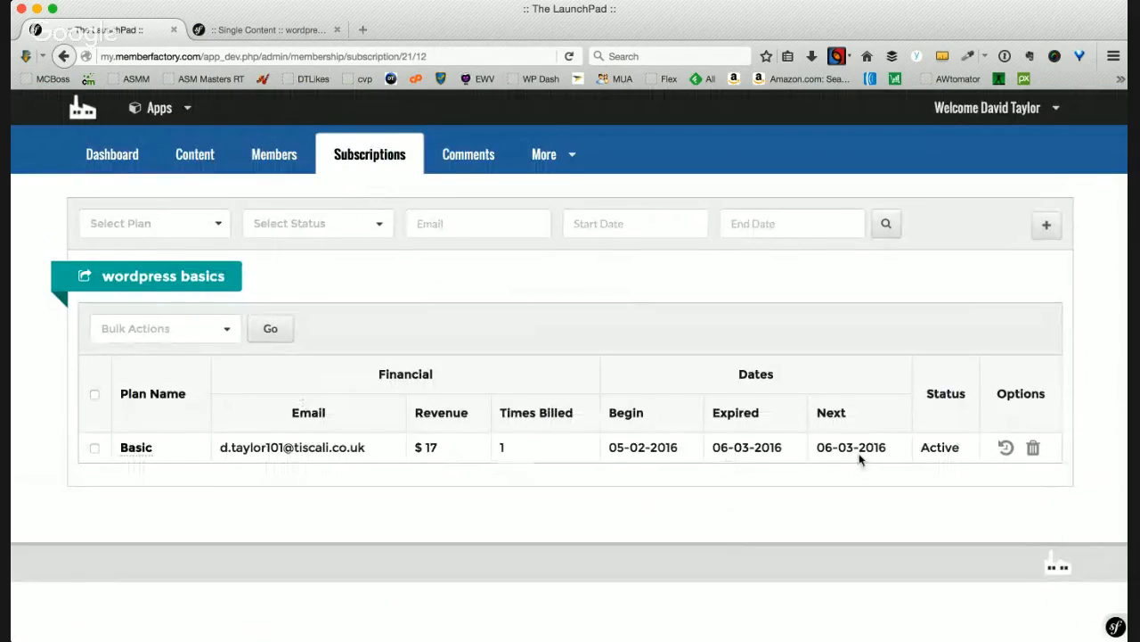
left_click(1007, 448)
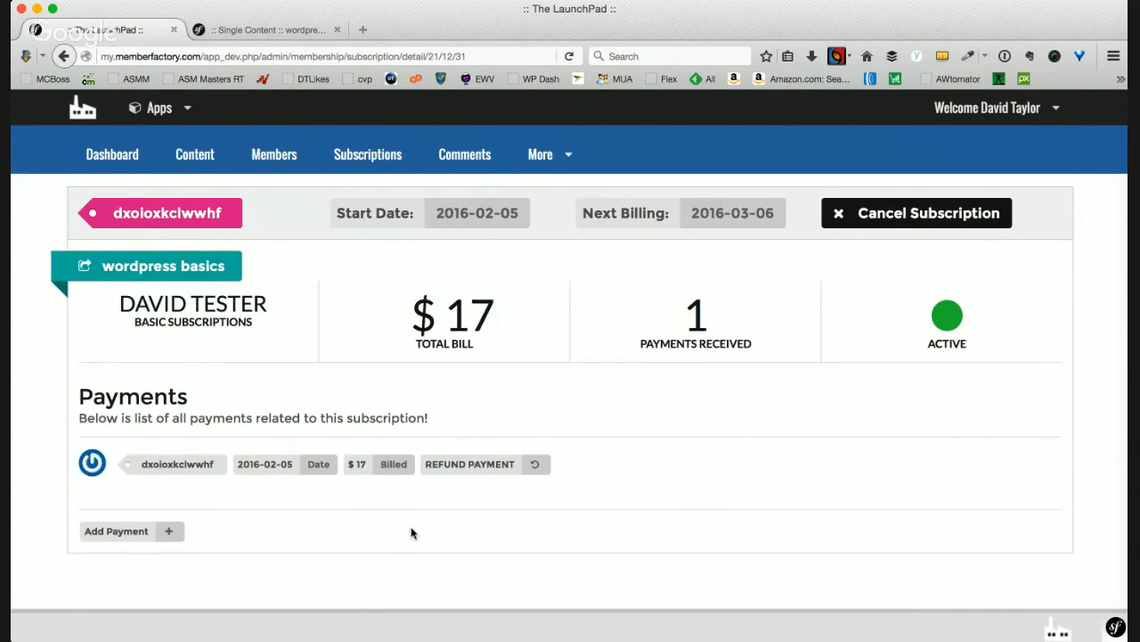
Review the site's comments list and examine the Main menu's structure in the Site Menus settings.
left_click(464, 156)
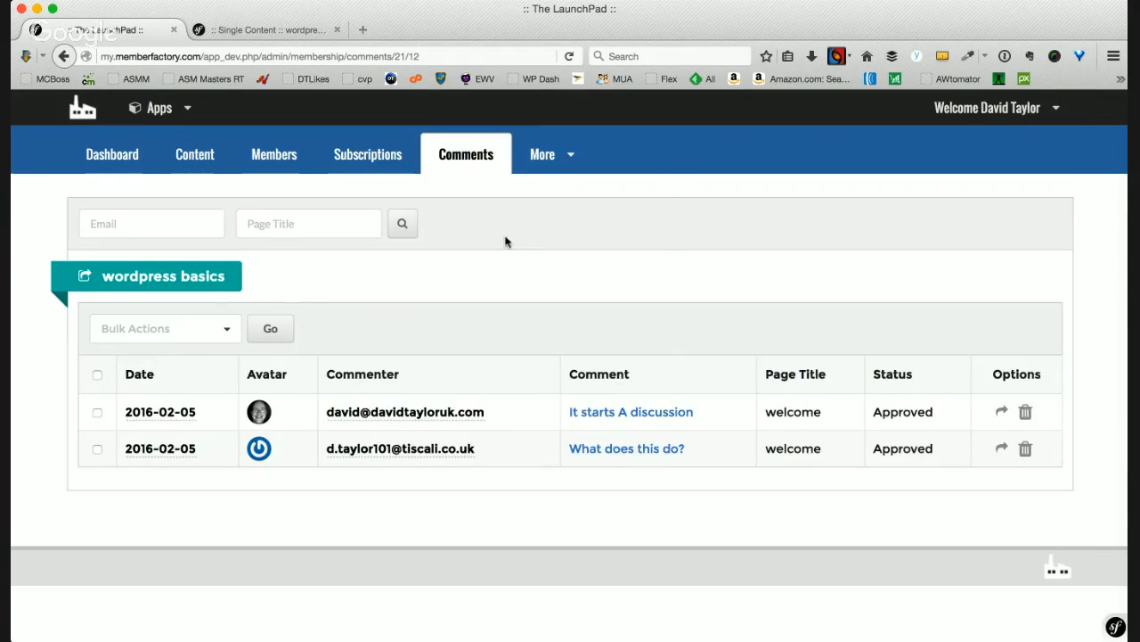
left_click(544, 155)
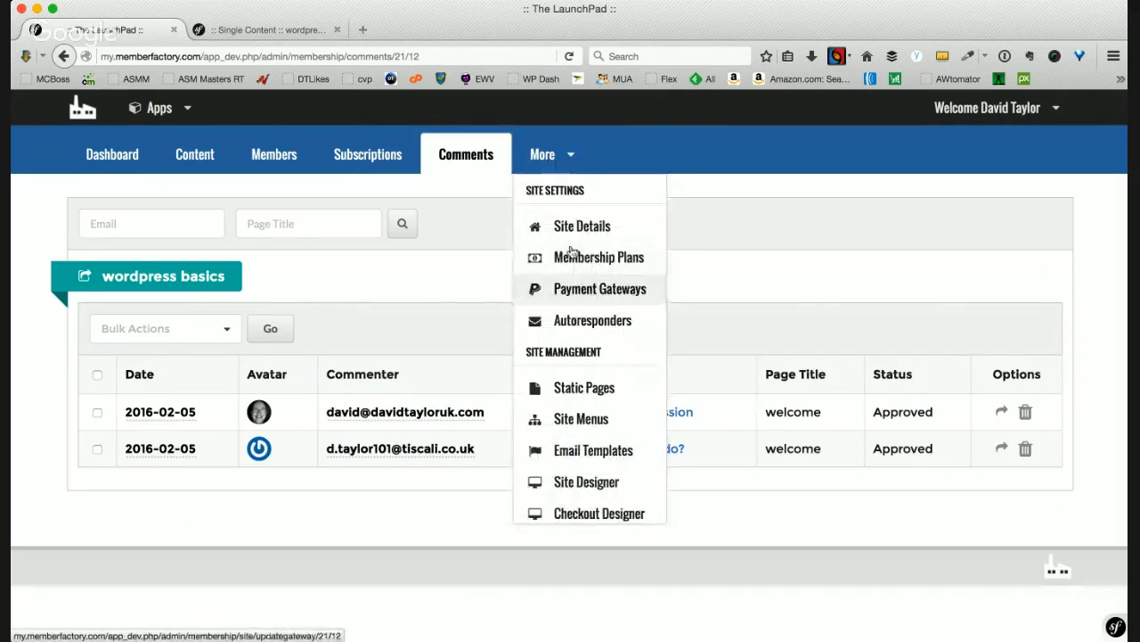
left_click(592, 421)
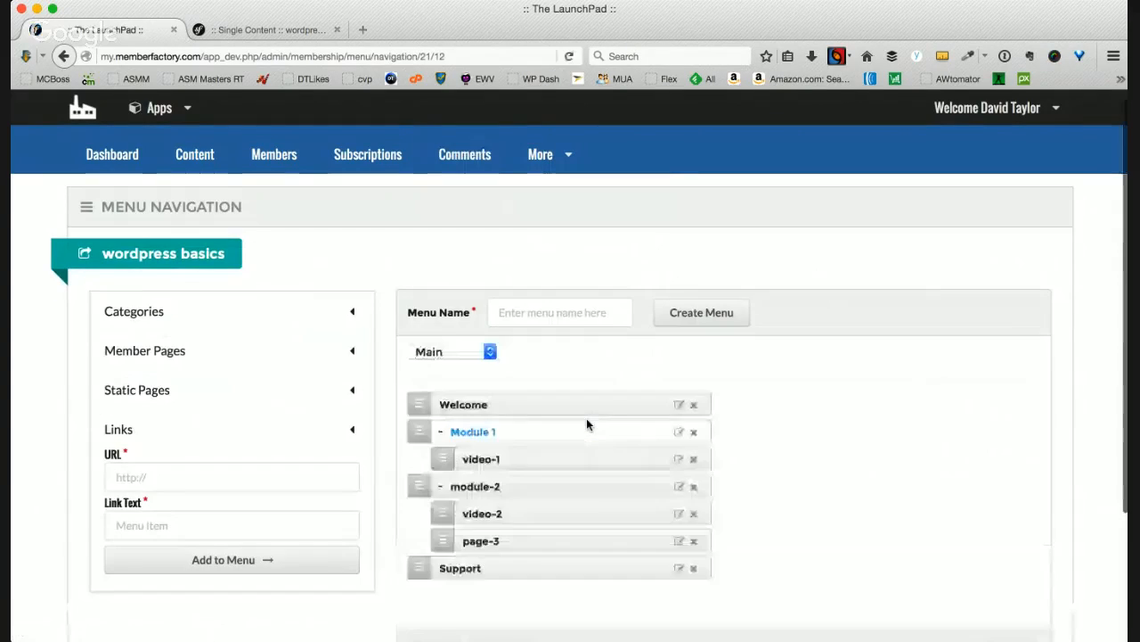
scroll(776, 433, "down", 3)
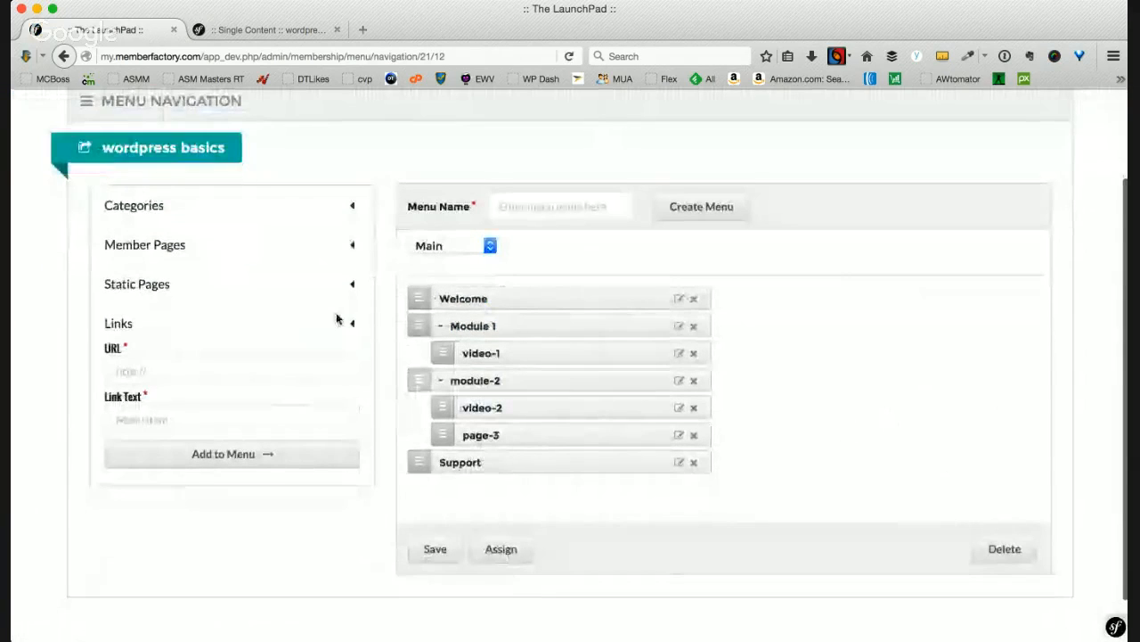
Inspect the categories that can be added to the Main menu and open its plan and location assignment.
left_click(349, 205)
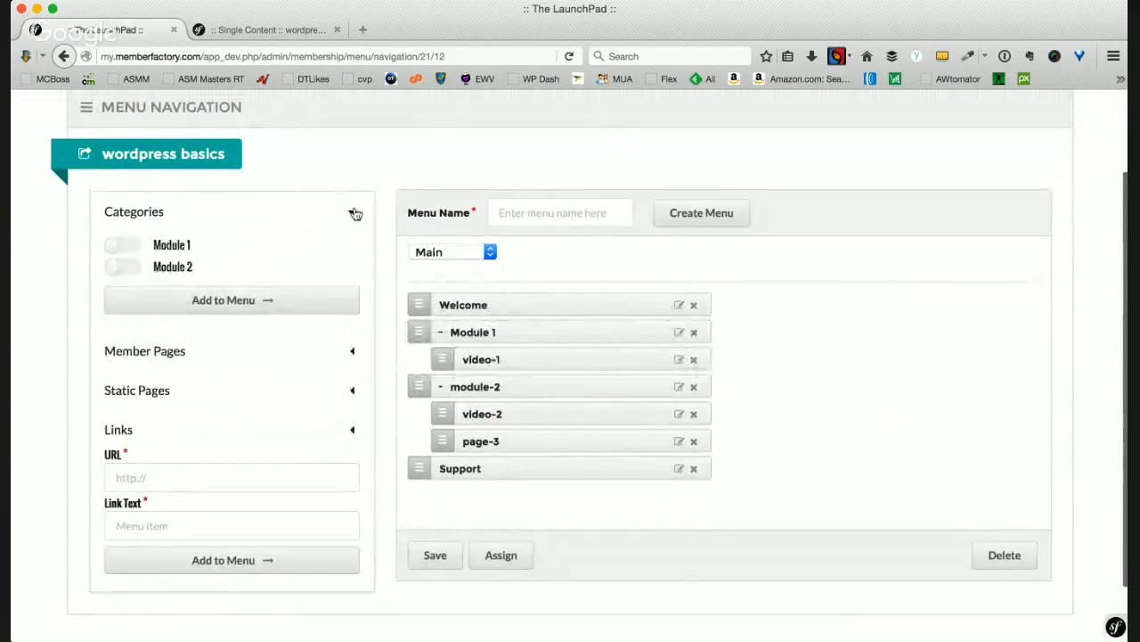
left_click(352, 212)
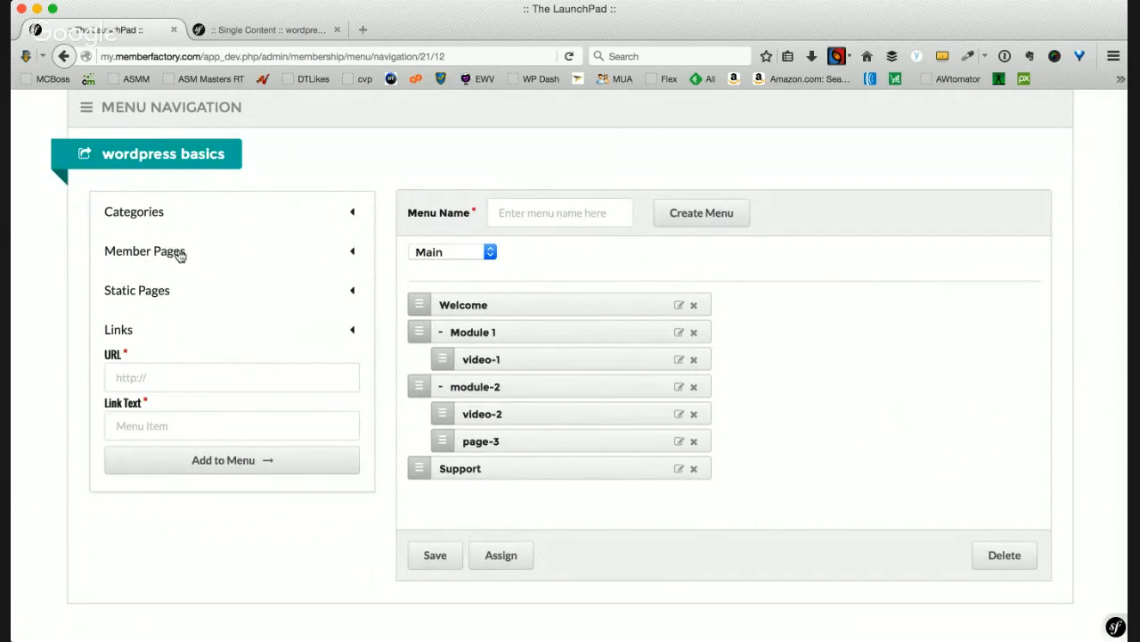
scroll(315, 246, "down", 1)
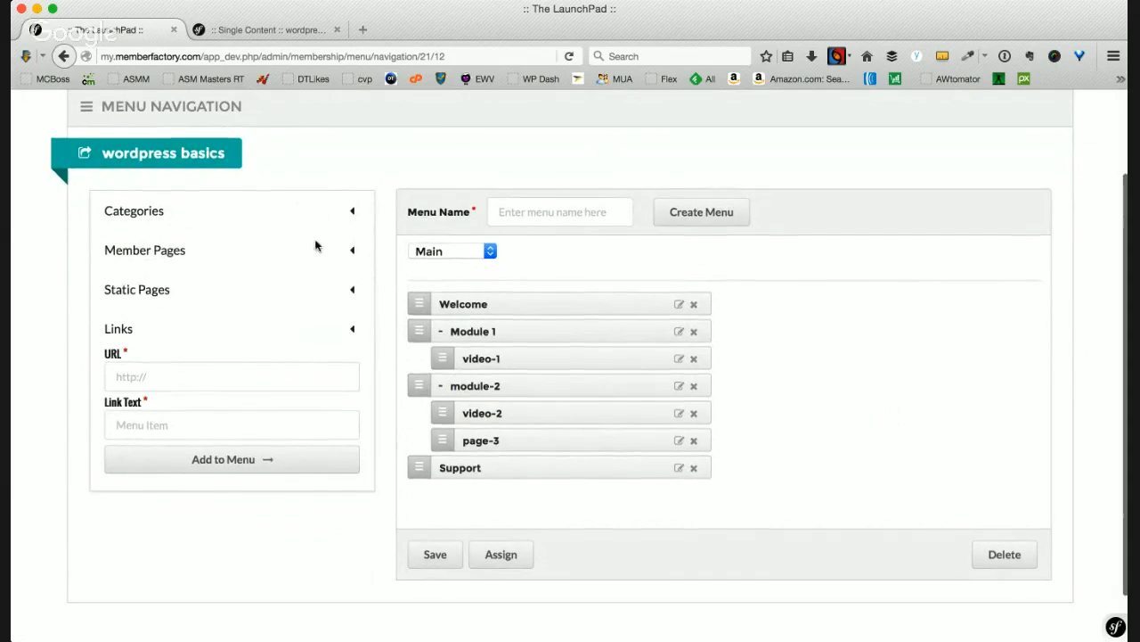
left_click(489, 252)
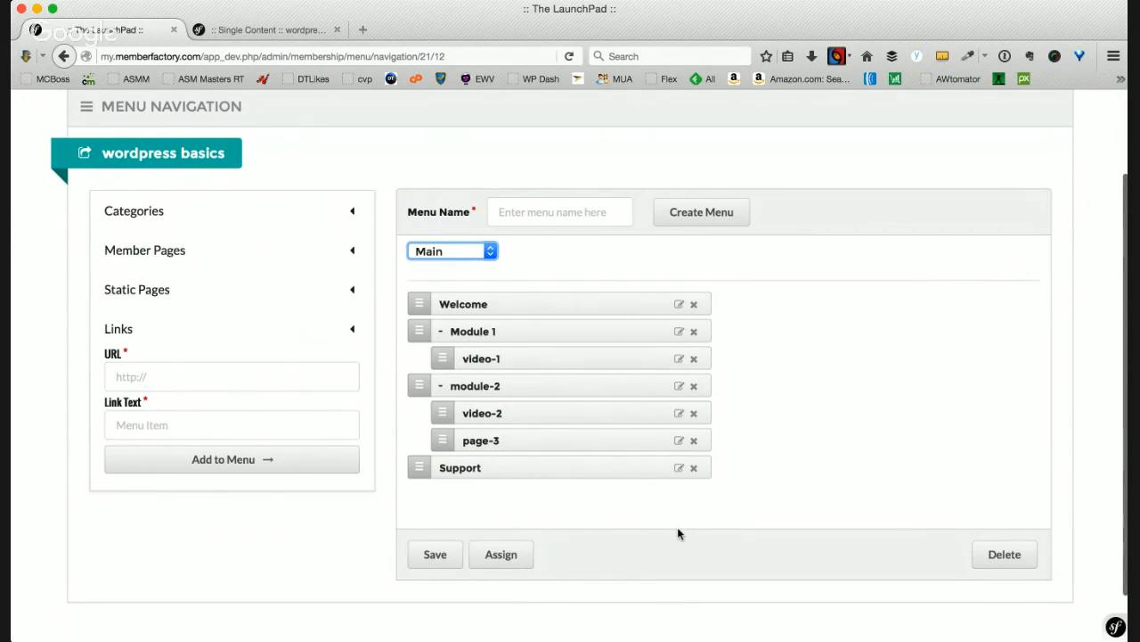
left_click(502, 556)
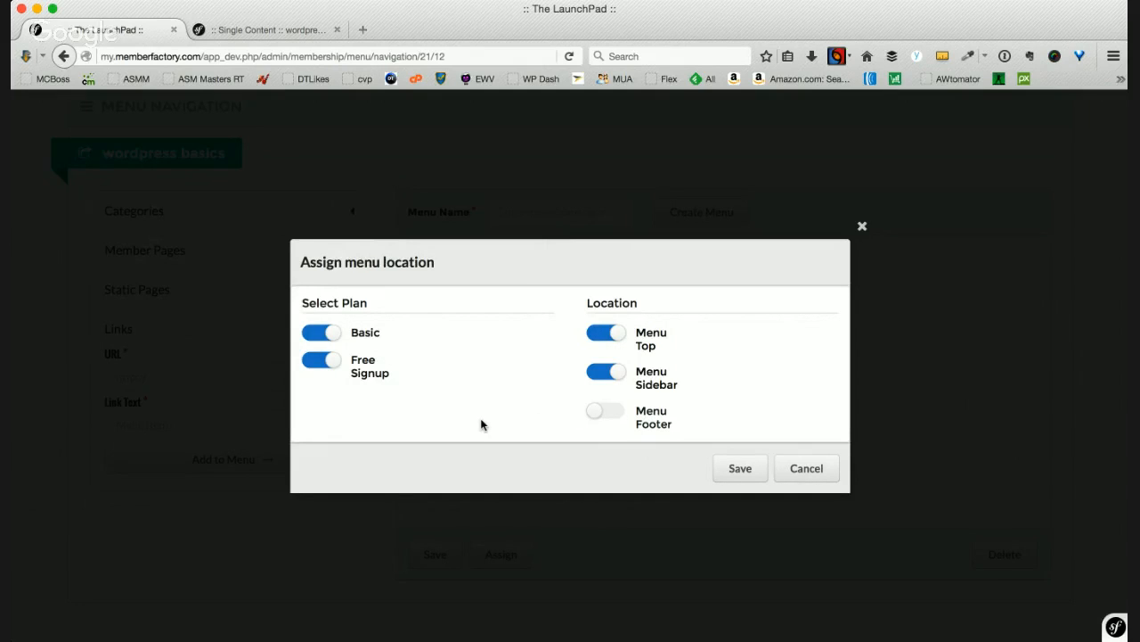
Dismiss the menu location assignment without saving and review the wordpress basics theme settings in the Site Designer.
left_click(781, 470)
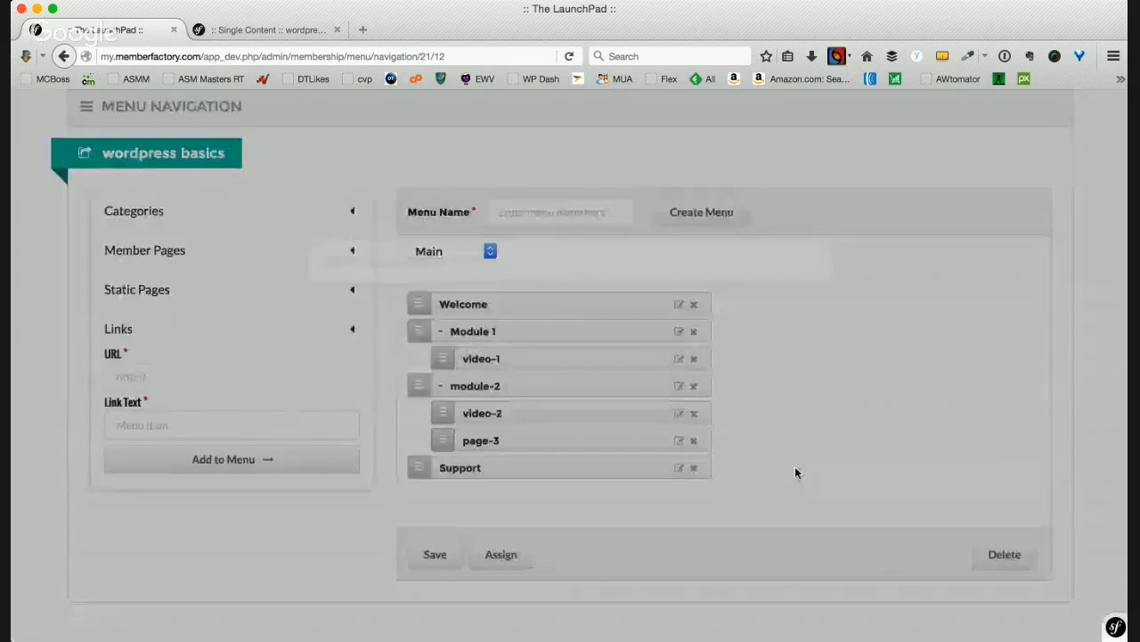
scroll(815, 428, "up", 2)
left_click(540, 154)
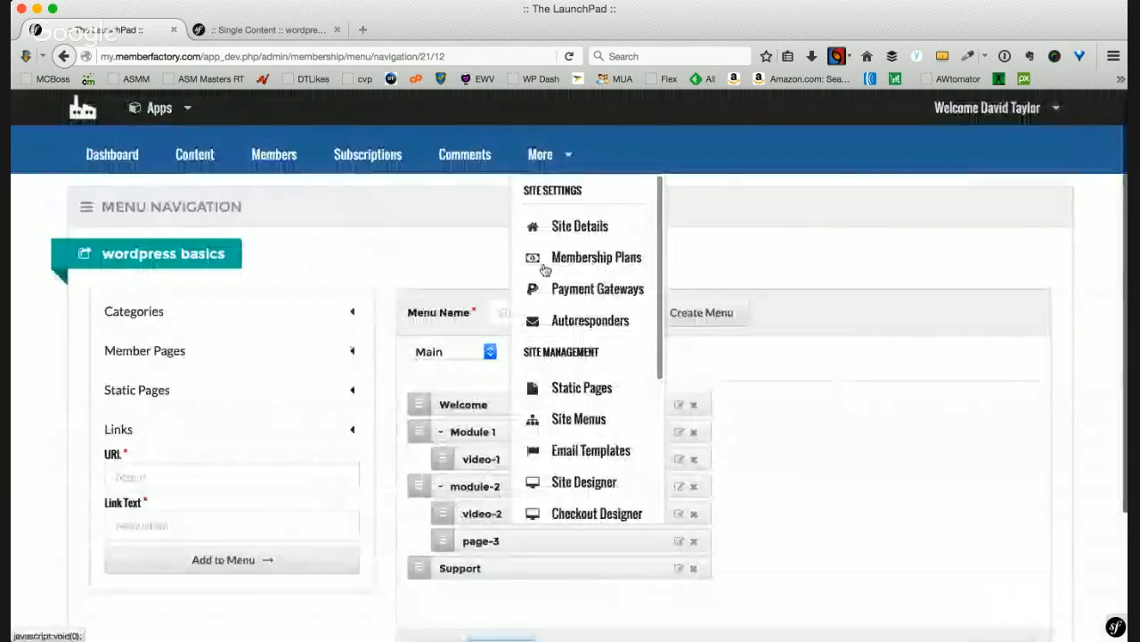
scroll(557, 357, "down", 3)
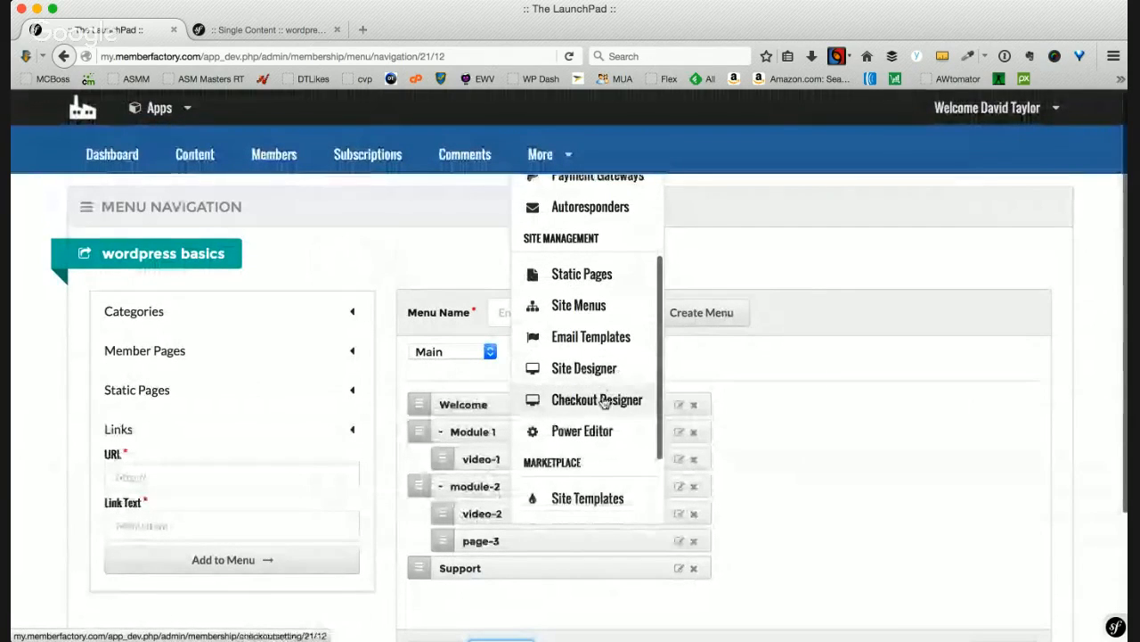
left_click(595, 371)
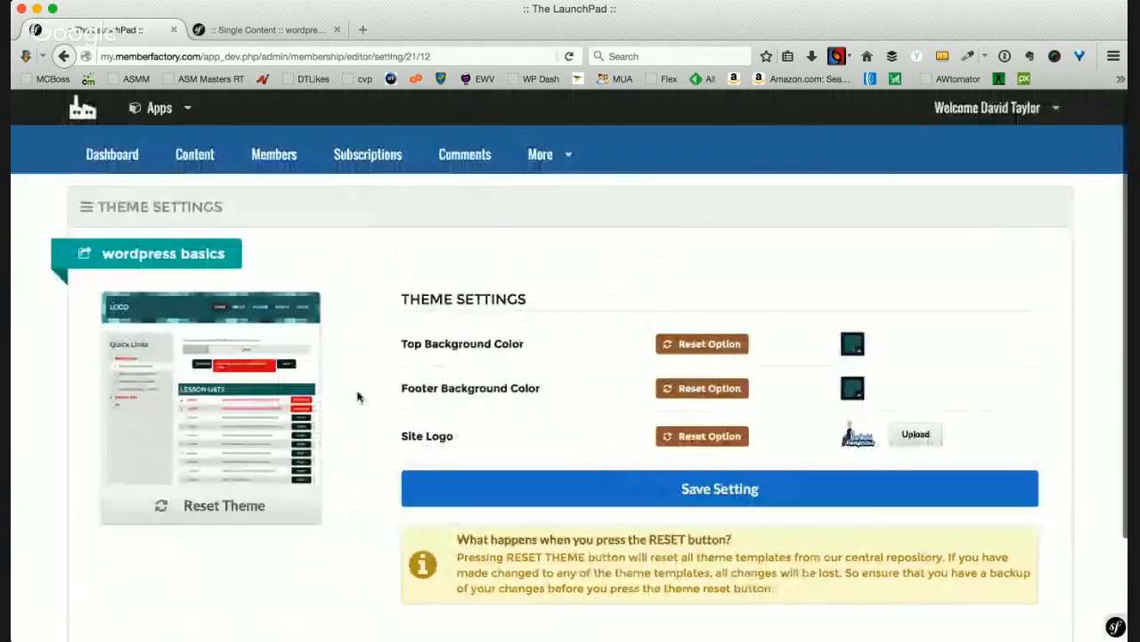
scroll(356, 395, "down", 3)
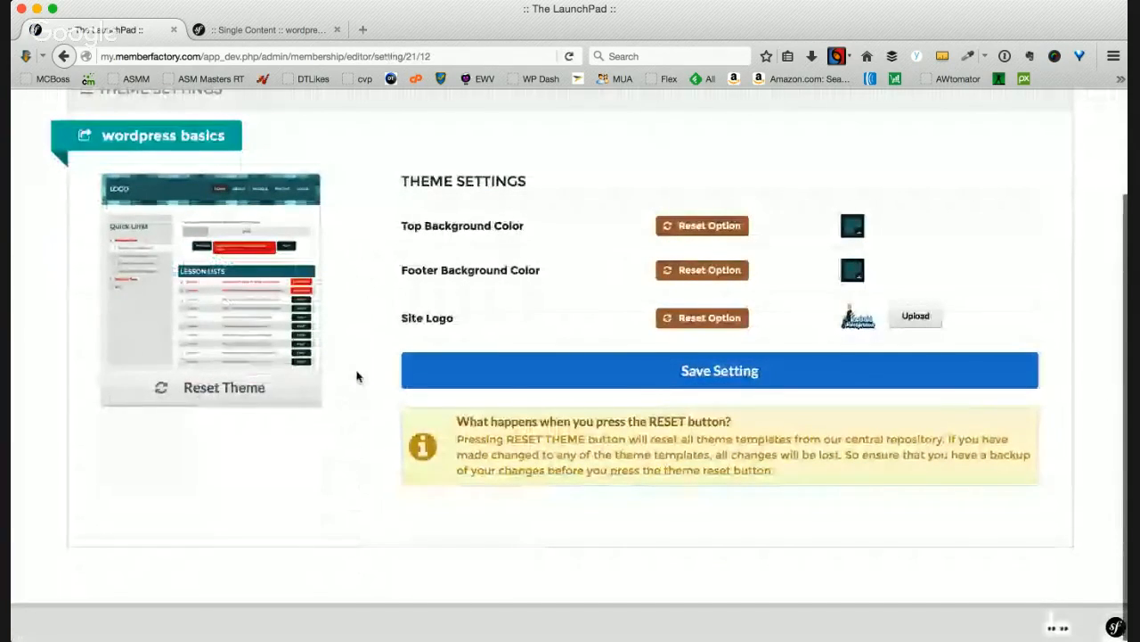
scroll(356, 377, "up", 3)
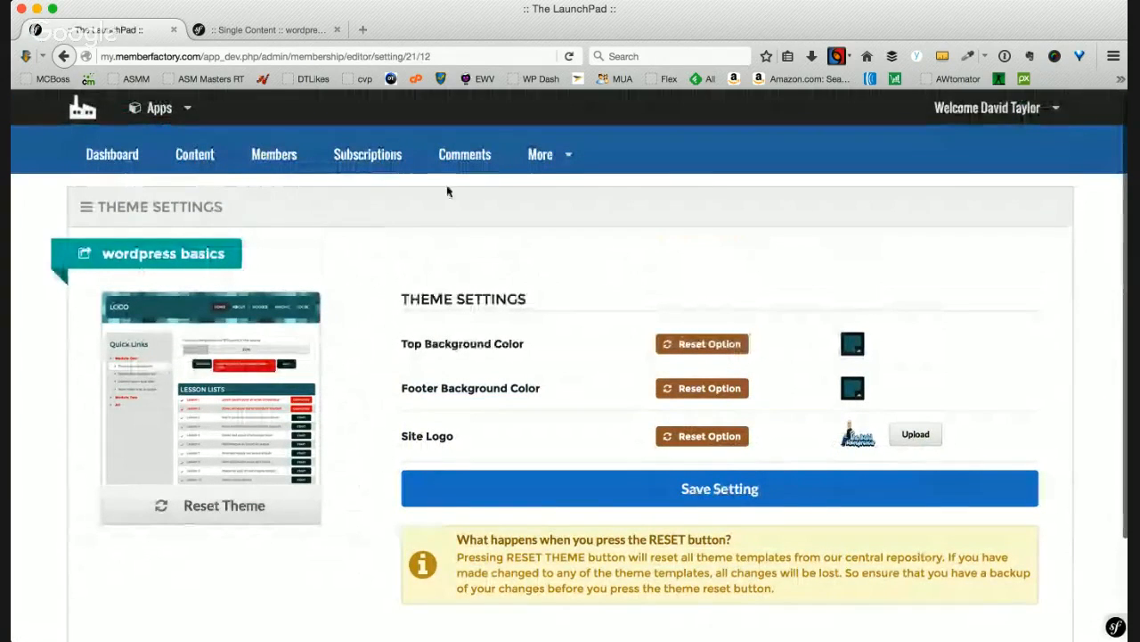
Open the Site Templates marketplace for the wordpress basics site and browse the available templates.
left_click(540, 154)
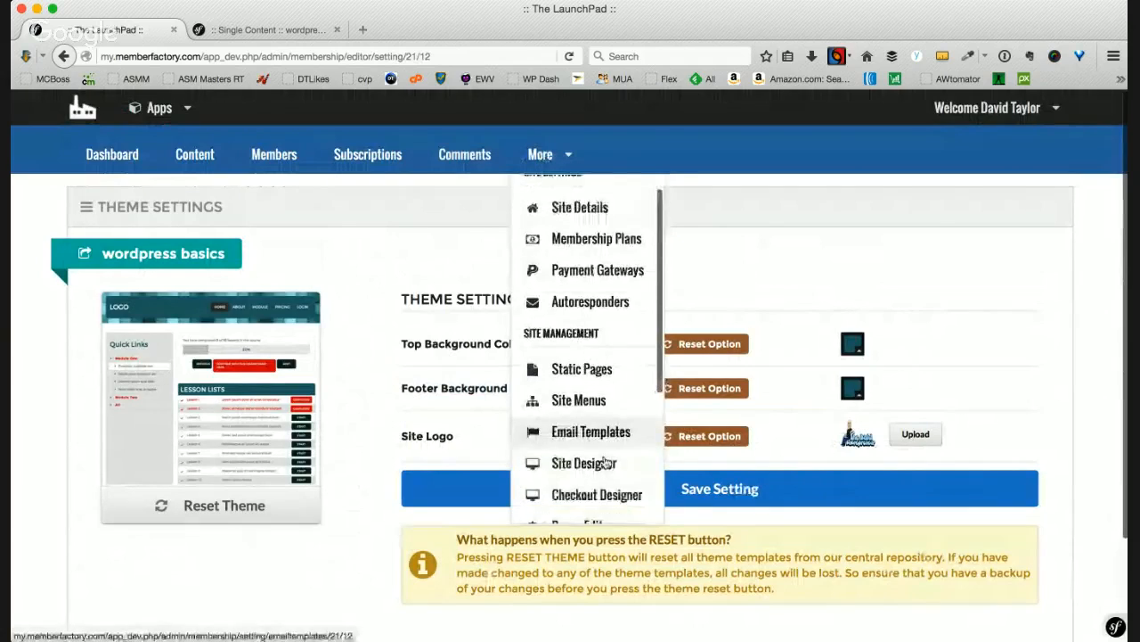
scroll(604, 463, "down", 4)
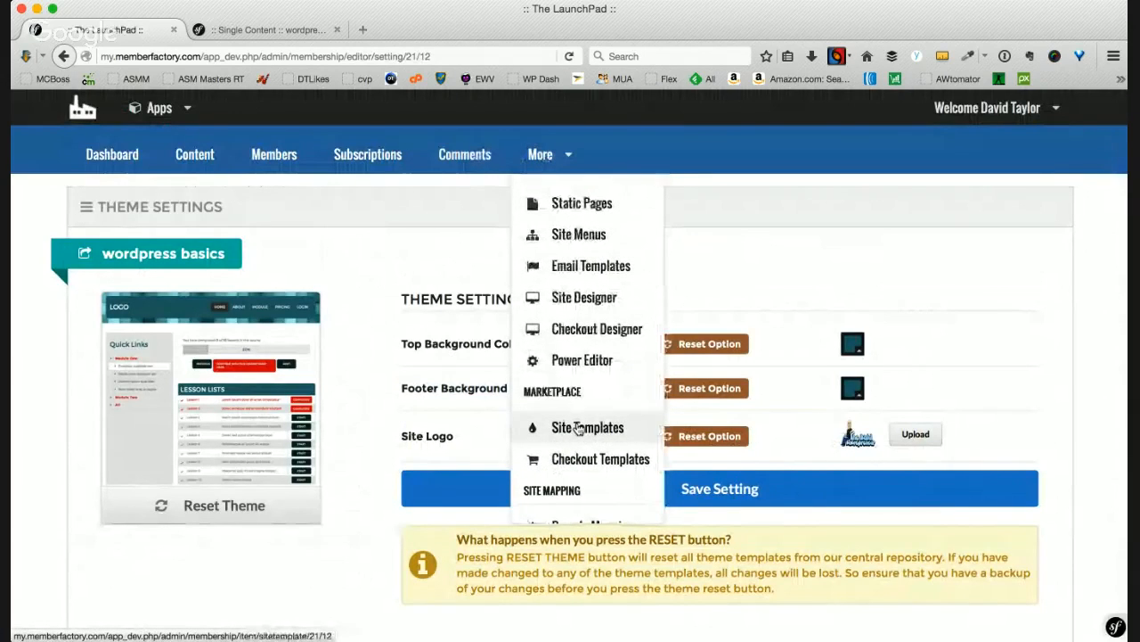
left_click(578, 429)
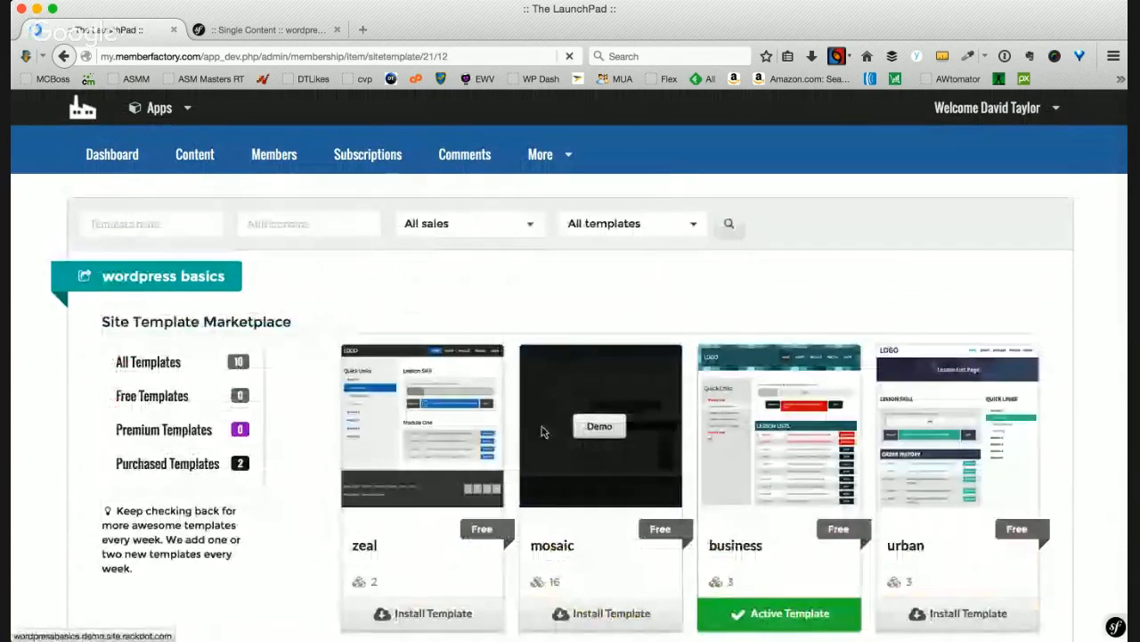
scroll(570, 317, "down", 5)
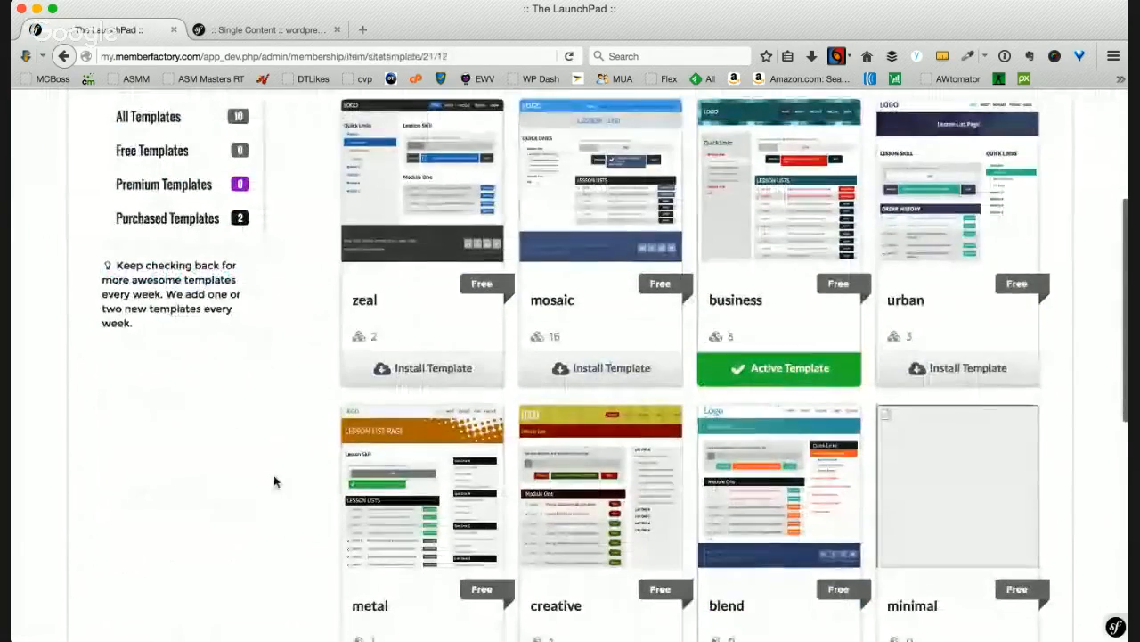
scroll(274, 476, "down", 1)
scroll(285, 472, "down", 5)
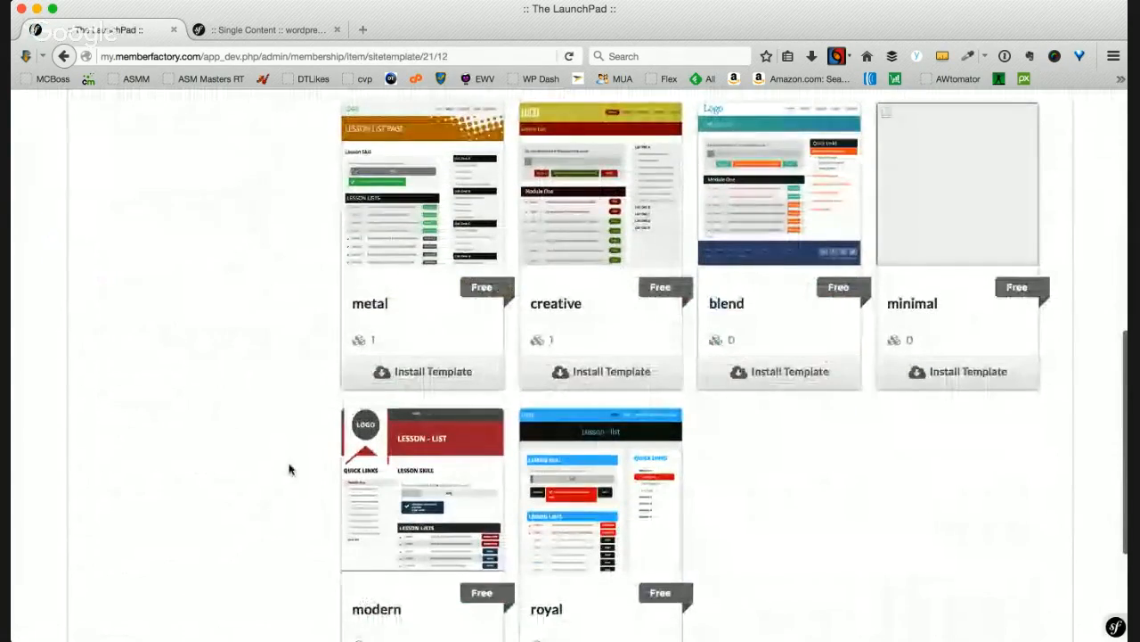
scroll(282, 448, "up", 1)
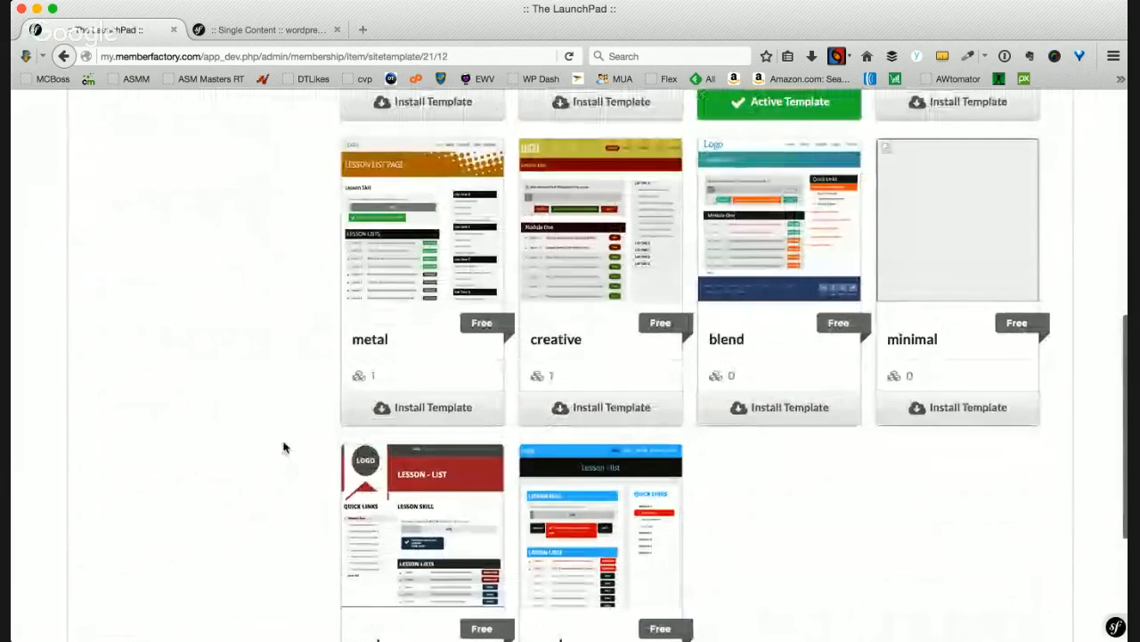
Open the demo of the modern template, close it, and look over the other templates in the marketplace.
left_click(420, 528)
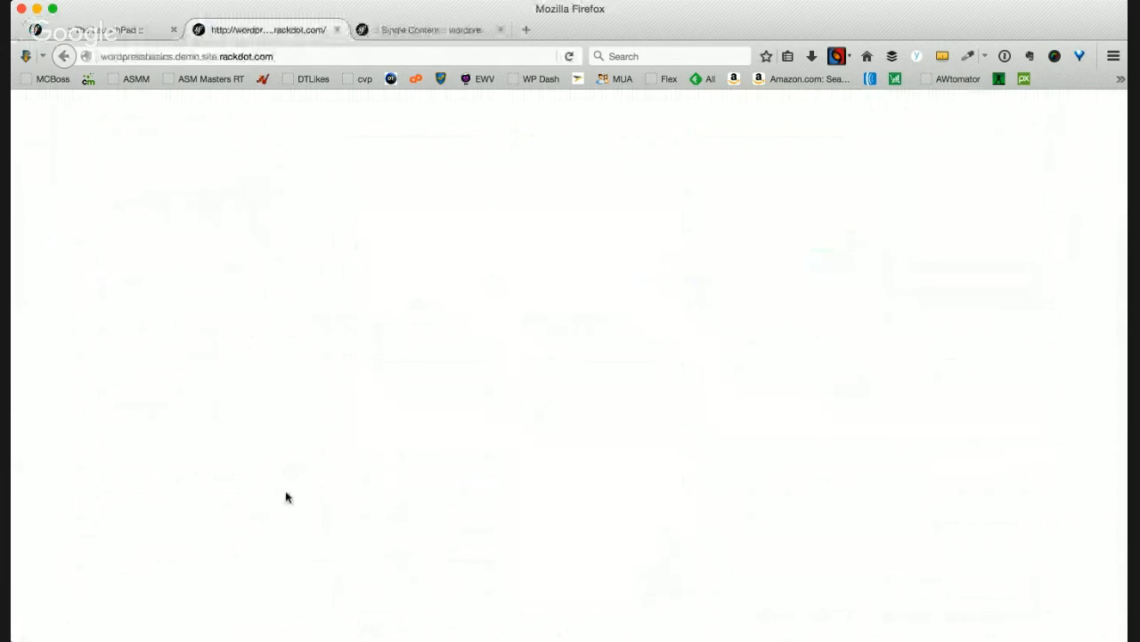
left_click(339, 29)
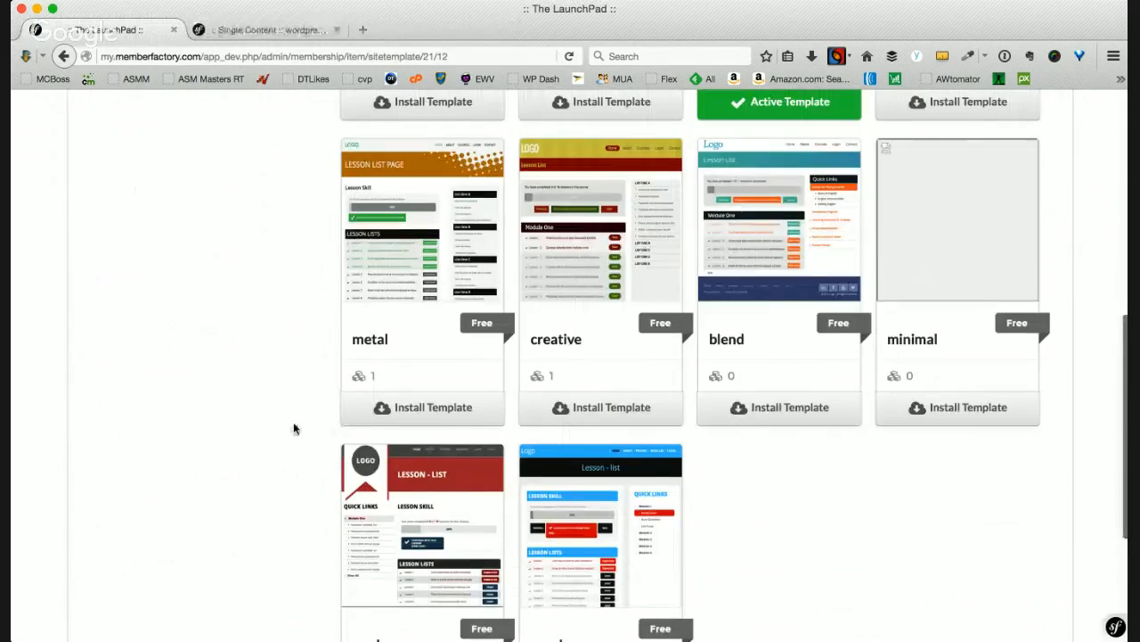
scroll(293, 428, "up", 2)
scroll(288, 423, "up", 1)
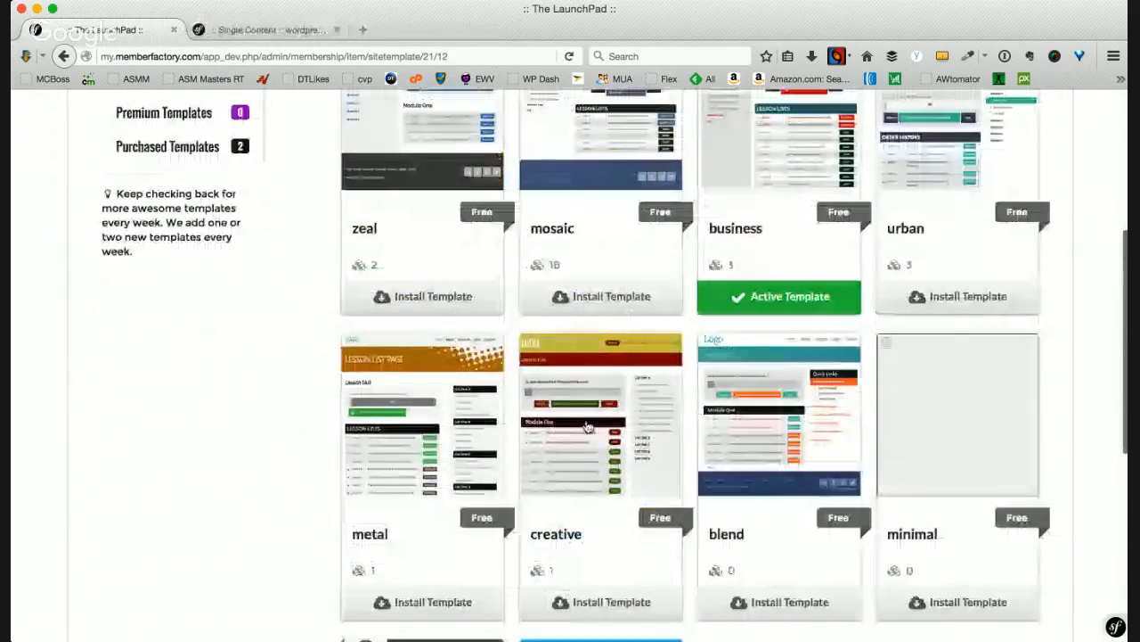
scroll(327, 379, "up", 3)
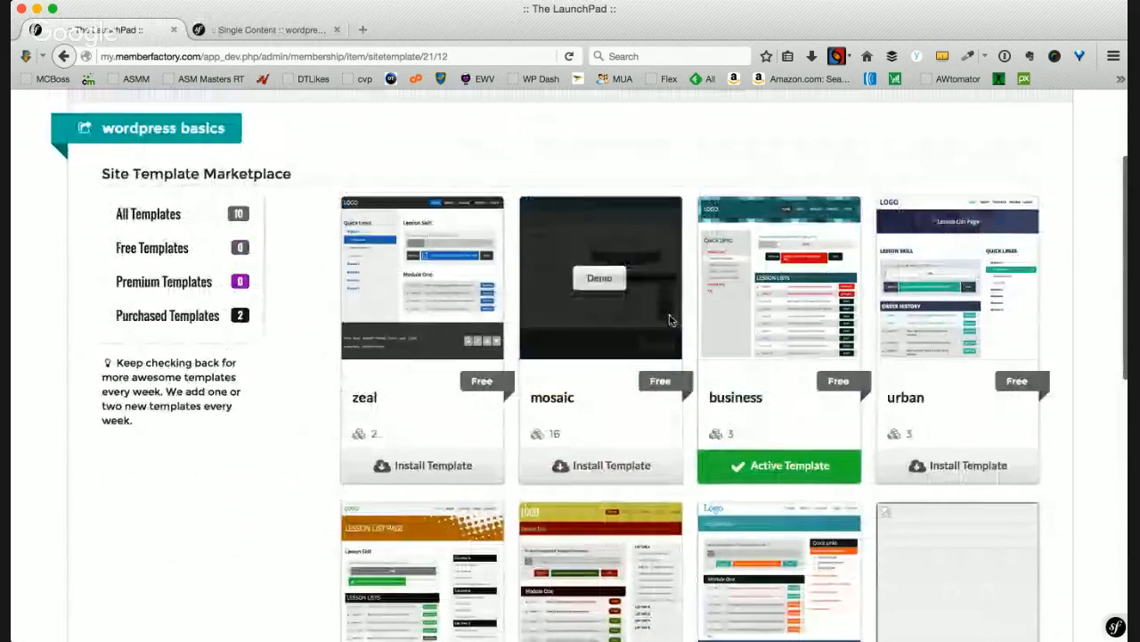
mouse_move(795, 281)
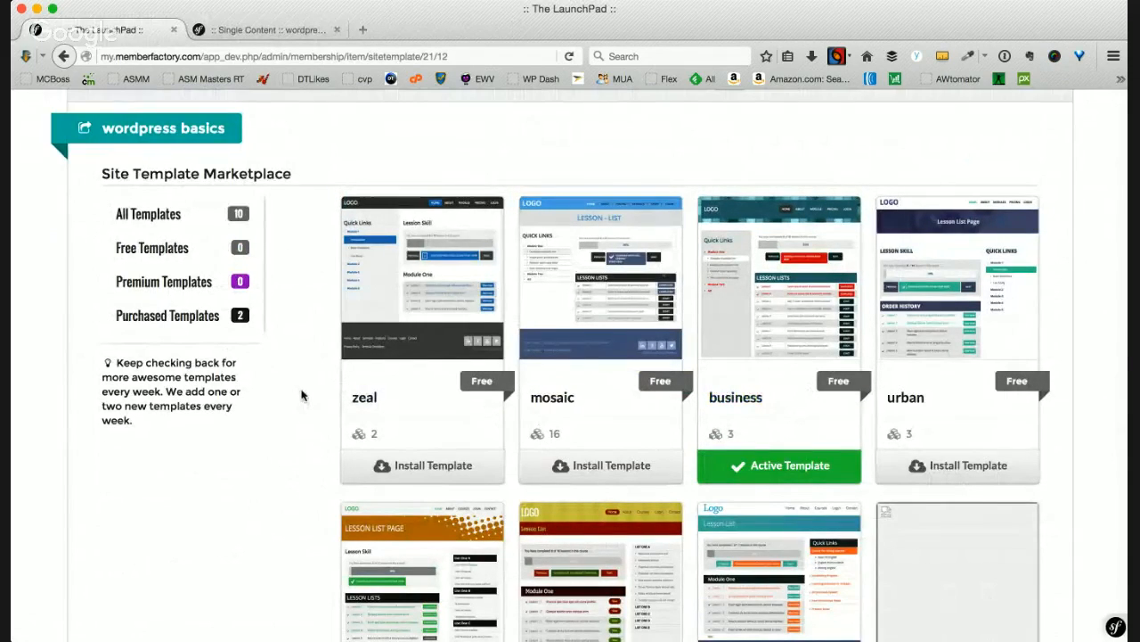
scroll(301, 397, "up", 3)
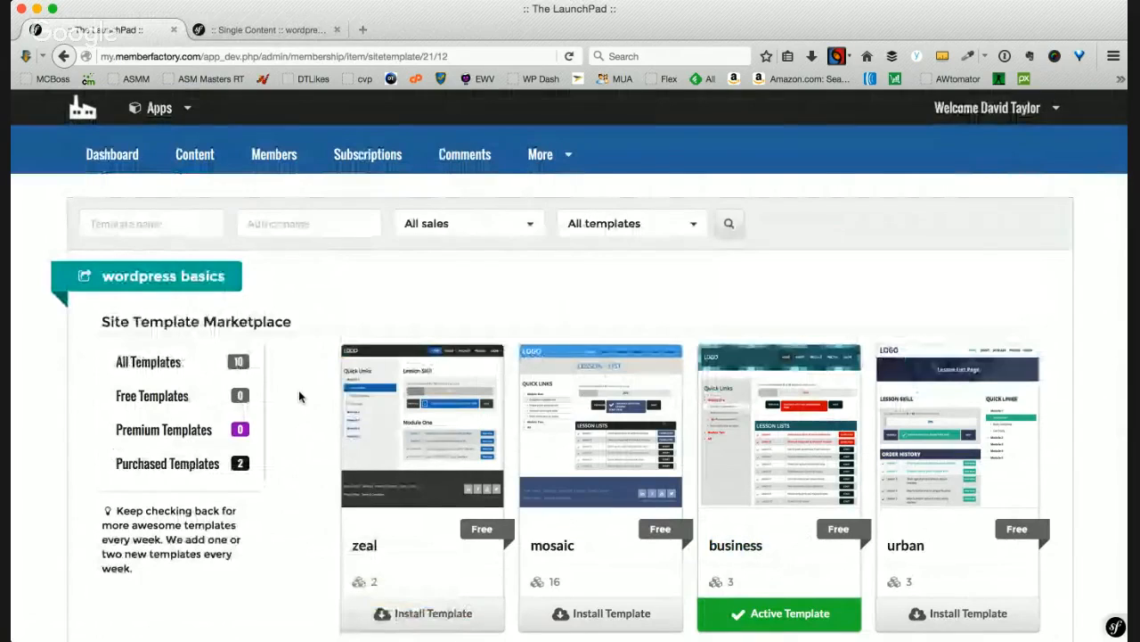
Examine the remaining site management, marketplace and site mapping options without opening any of them.
left_click(540, 154)
scroll(580, 372, "down", 5)
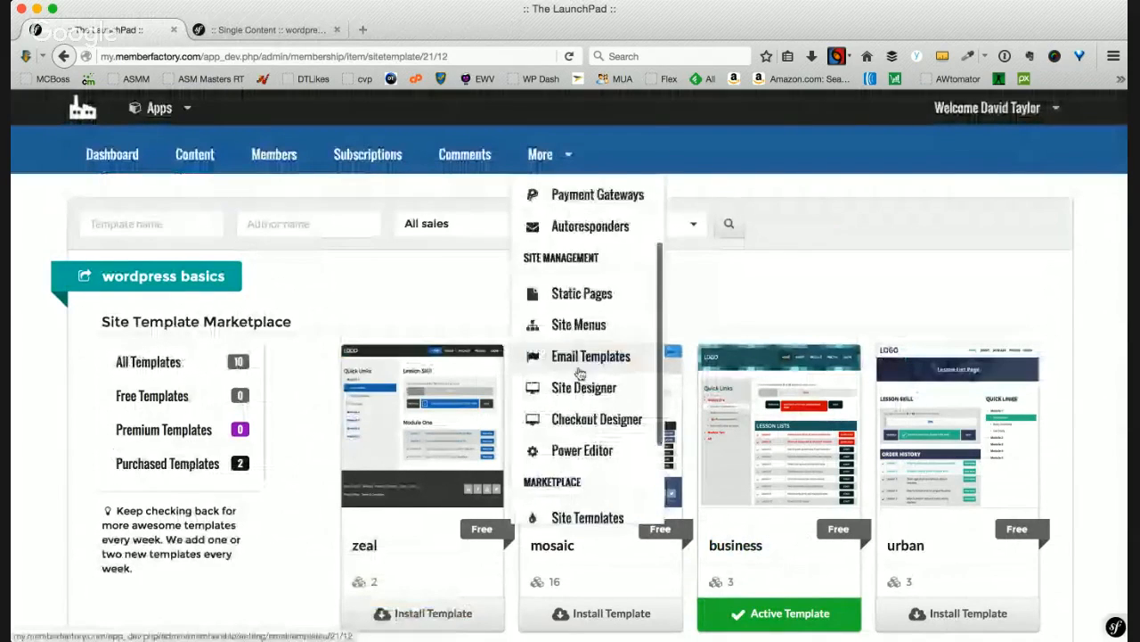
scroll(579, 367, "down", 2)
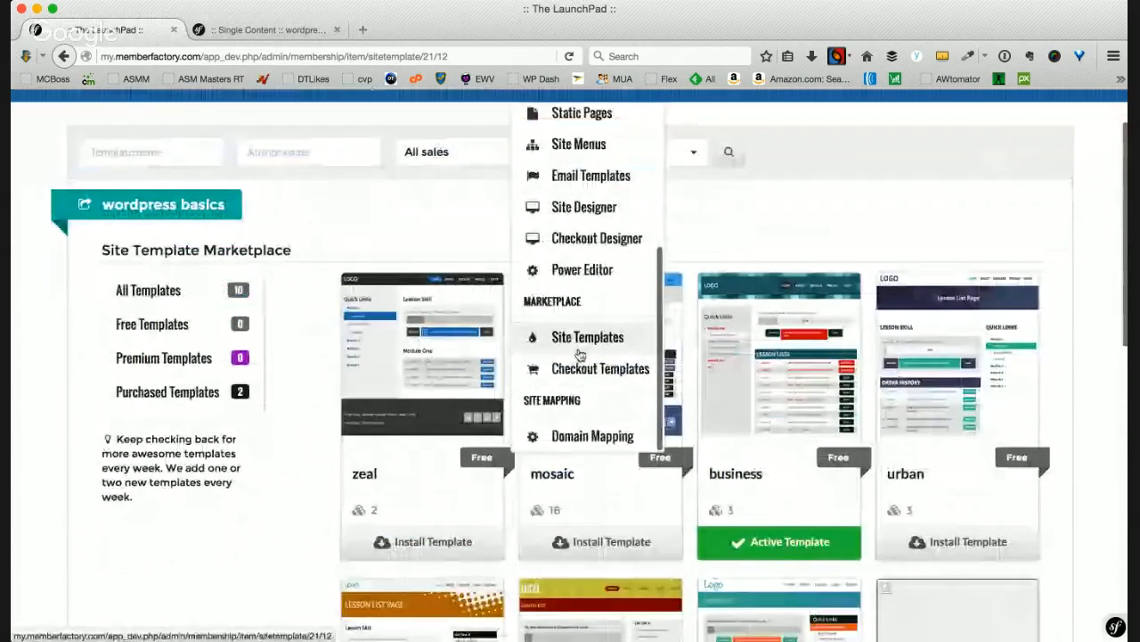
left_click(772, 212)
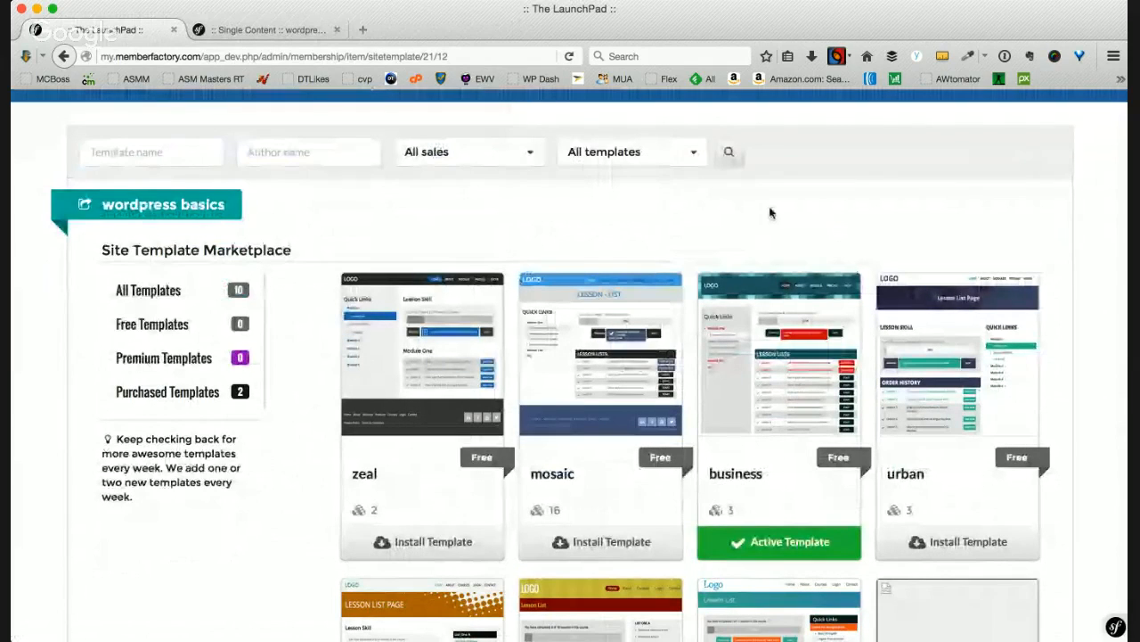
scroll(764, 211, "up", 2)
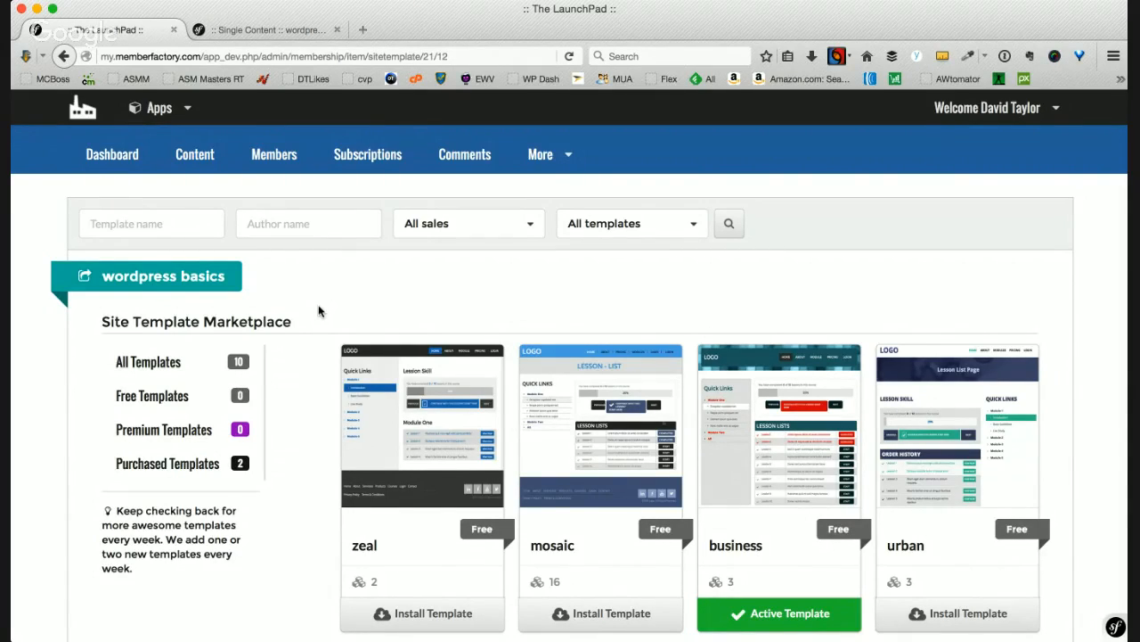
scroll(312, 341, "down", 1)
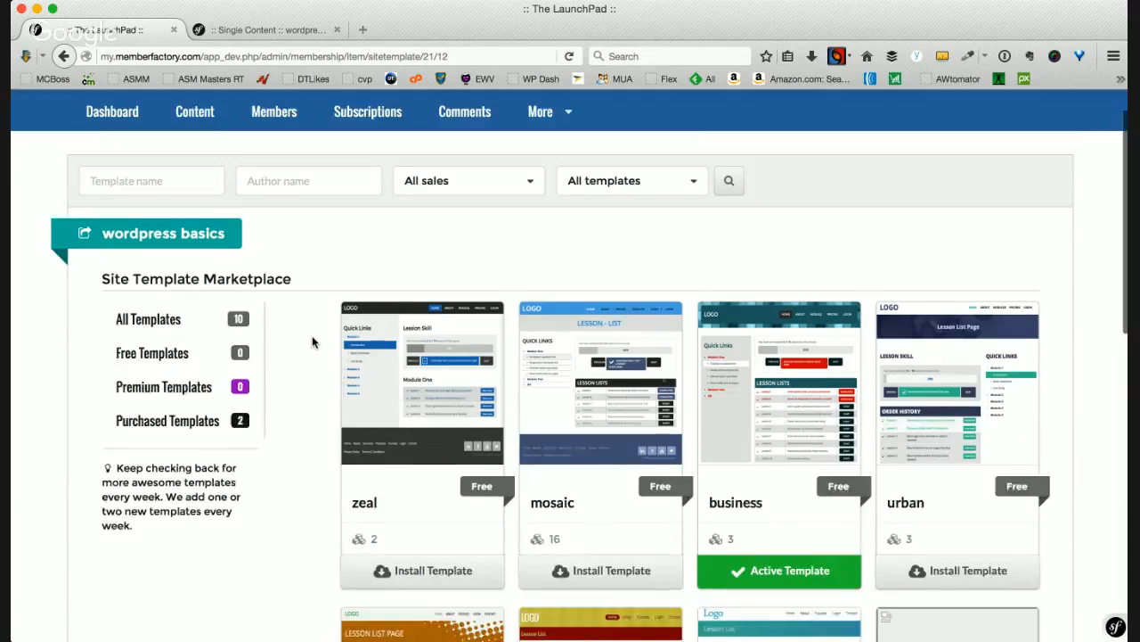
scroll(312, 339, "down", 3)
scroll(312, 339, "up", 4)
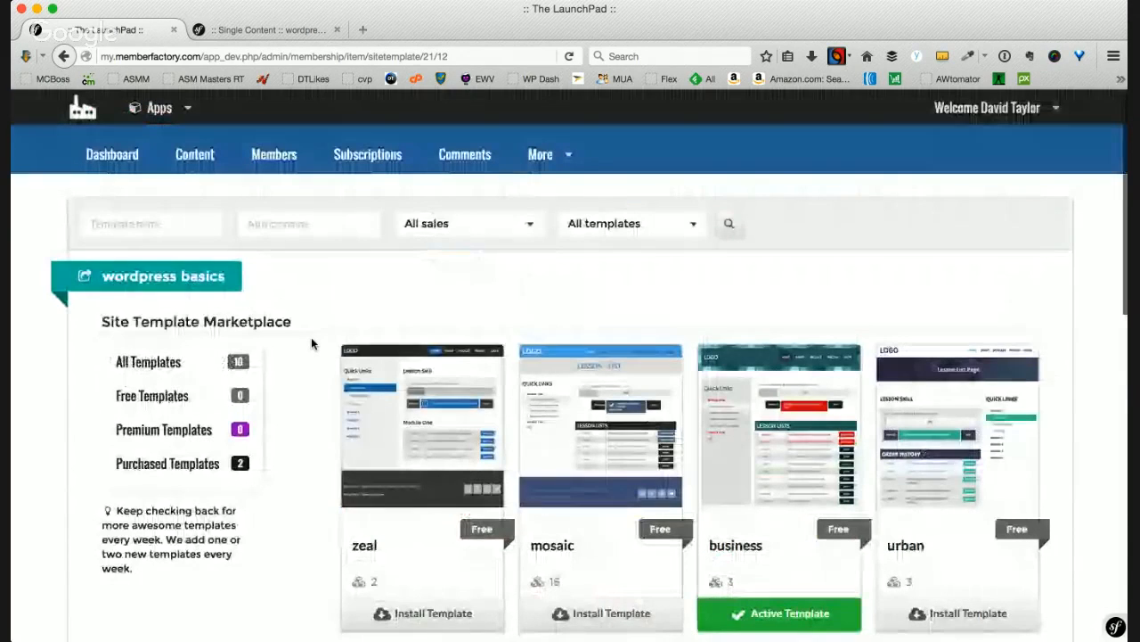